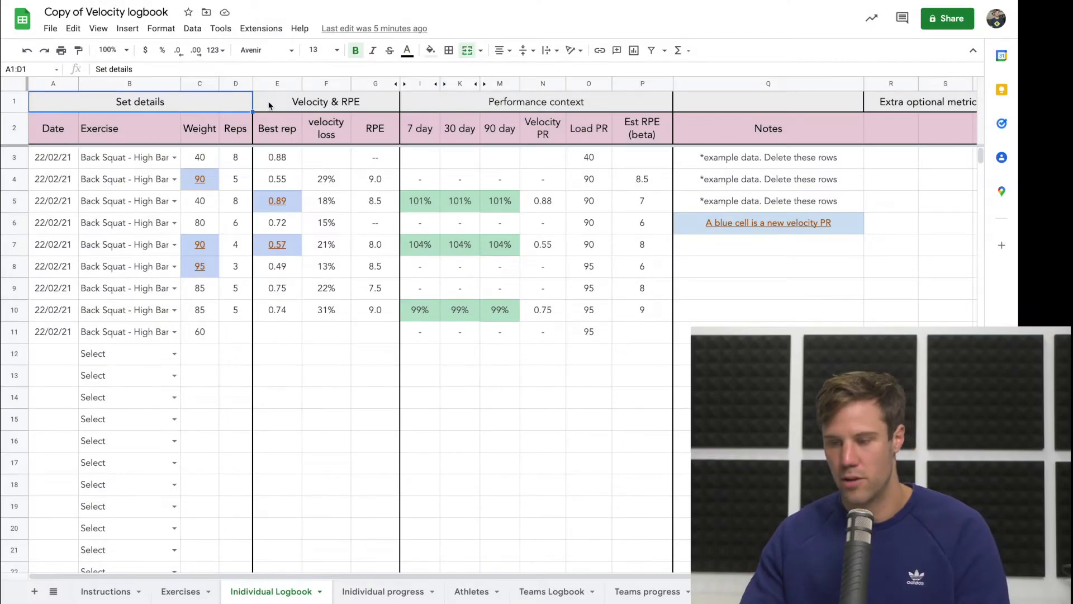
# Inspect the blue 90 loads in C4 and C7, the 0.49 best rep, and M5's 90 day formula
pyautogui.click(215, 188)
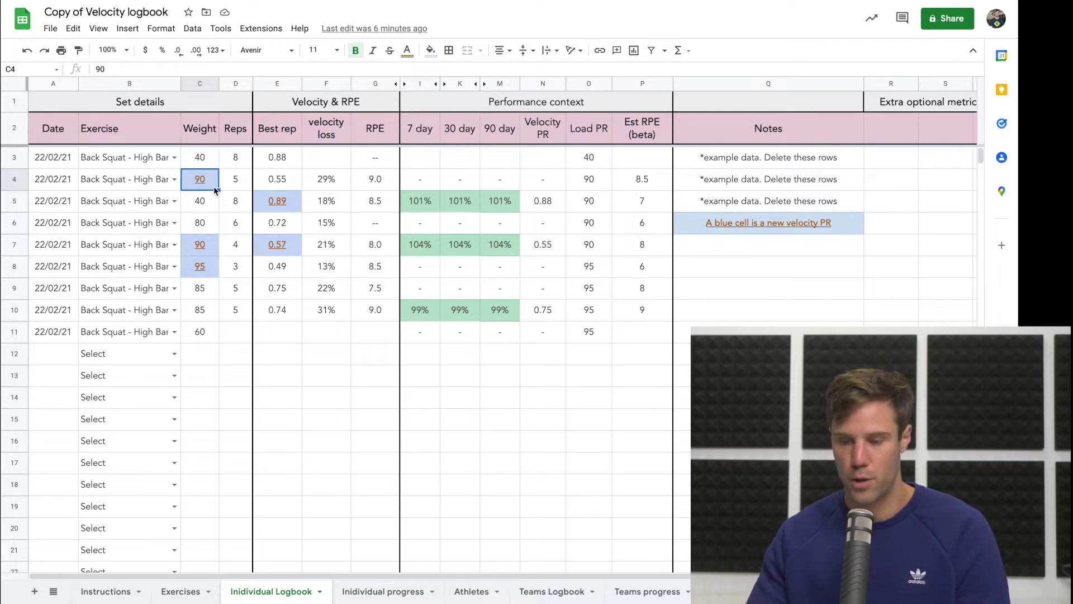
pyautogui.click(207, 250)
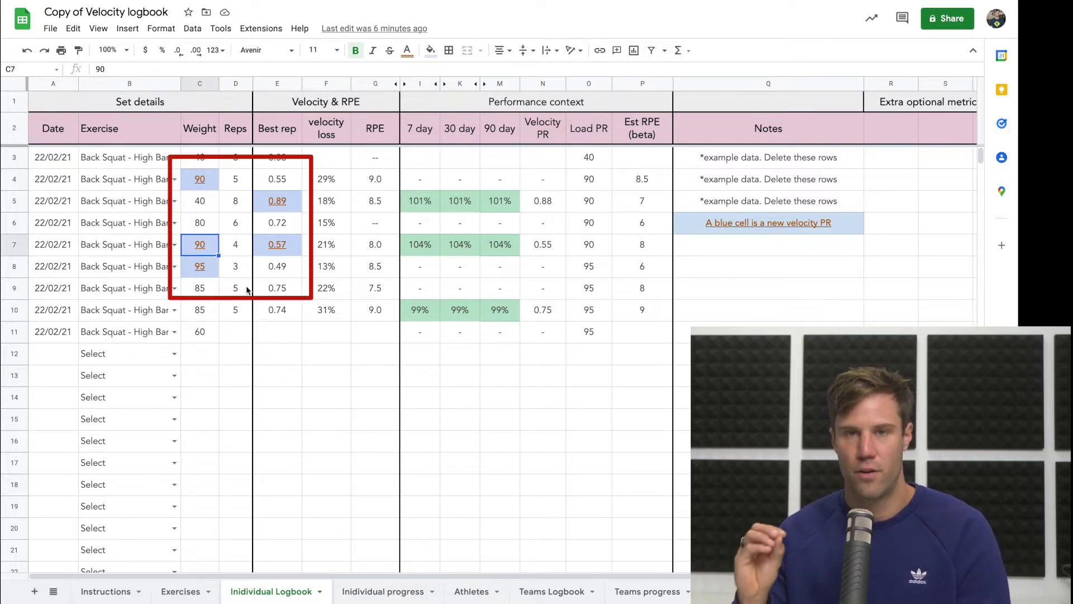
pyautogui.click(270, 272)
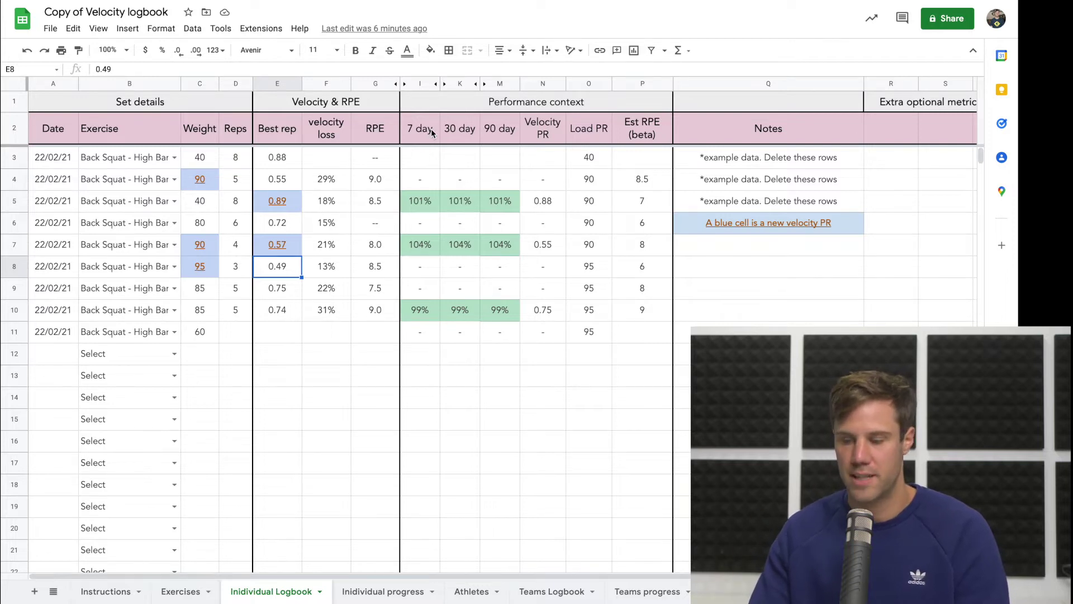
pyautogui.click(501, 133)
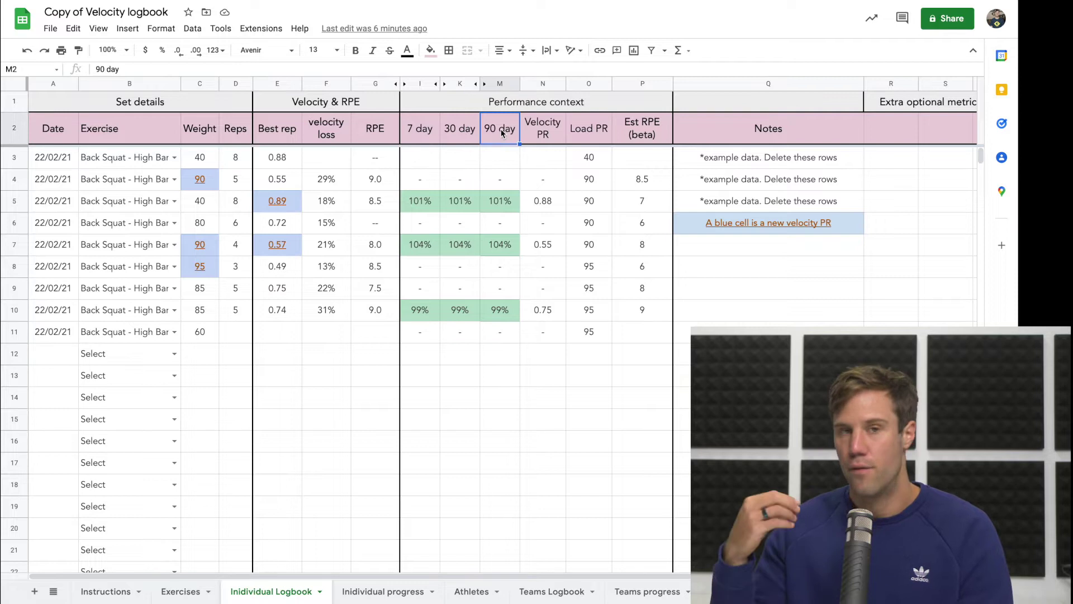
pyautogui.click(499, 207)
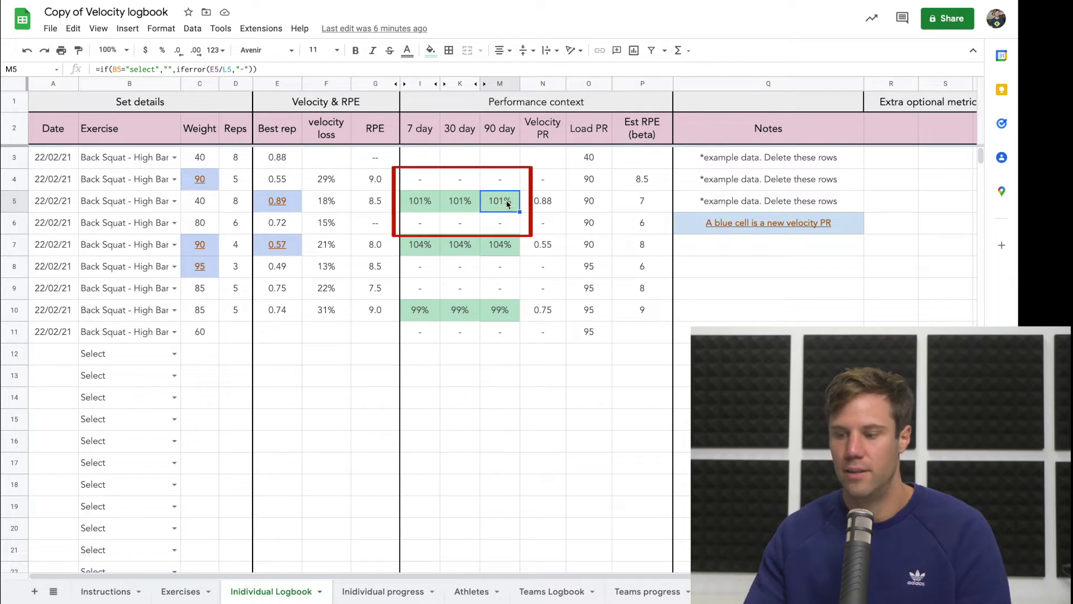
pyautogui.click(457, 85)
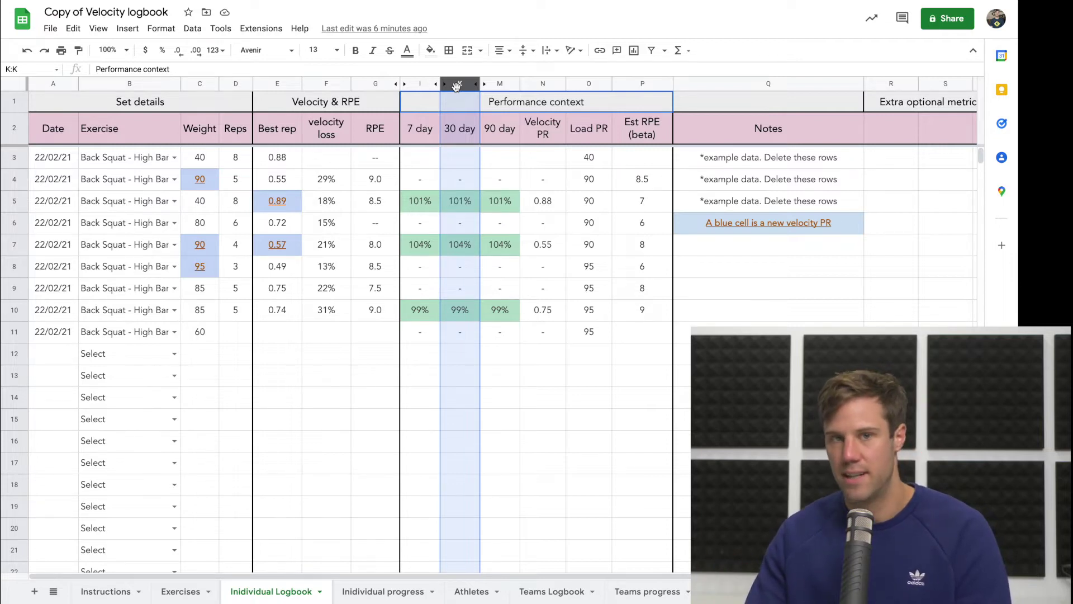
# Hide the 90 day column, unhide it again, then hide the 90 day av column instead
pyautogui.click(496, 84)
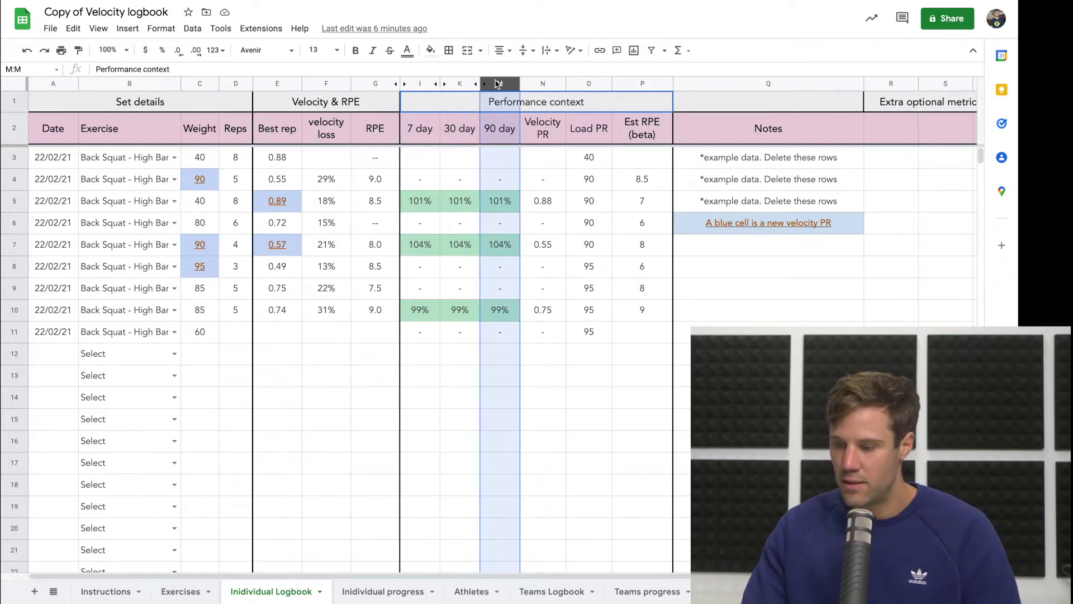
pyautogui.rightClick(495, 84)
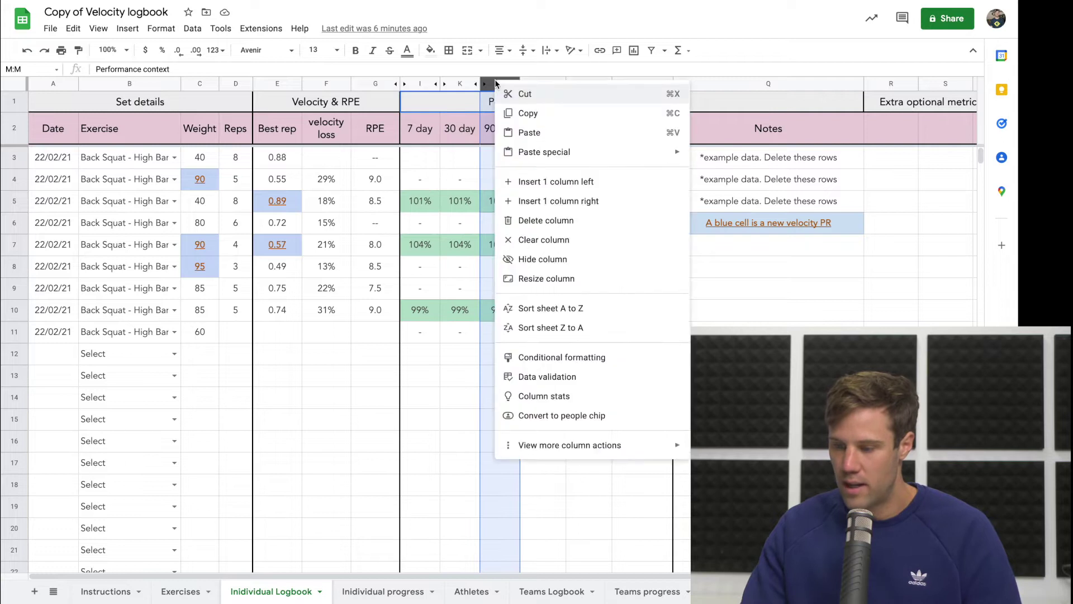
pyautogui.click(552, 259)
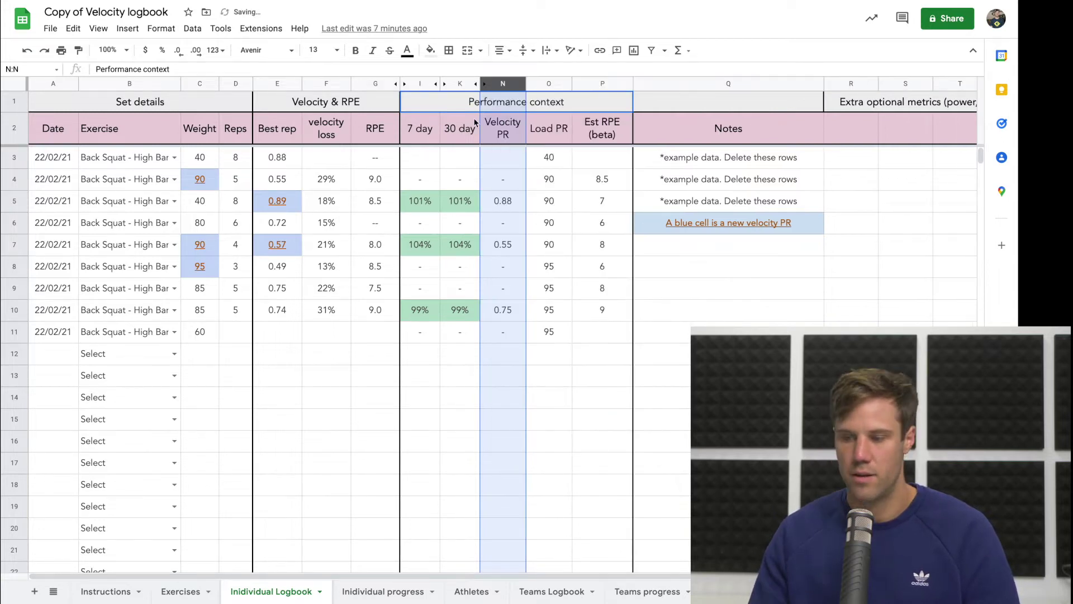
pyautogui.click(479, 85)
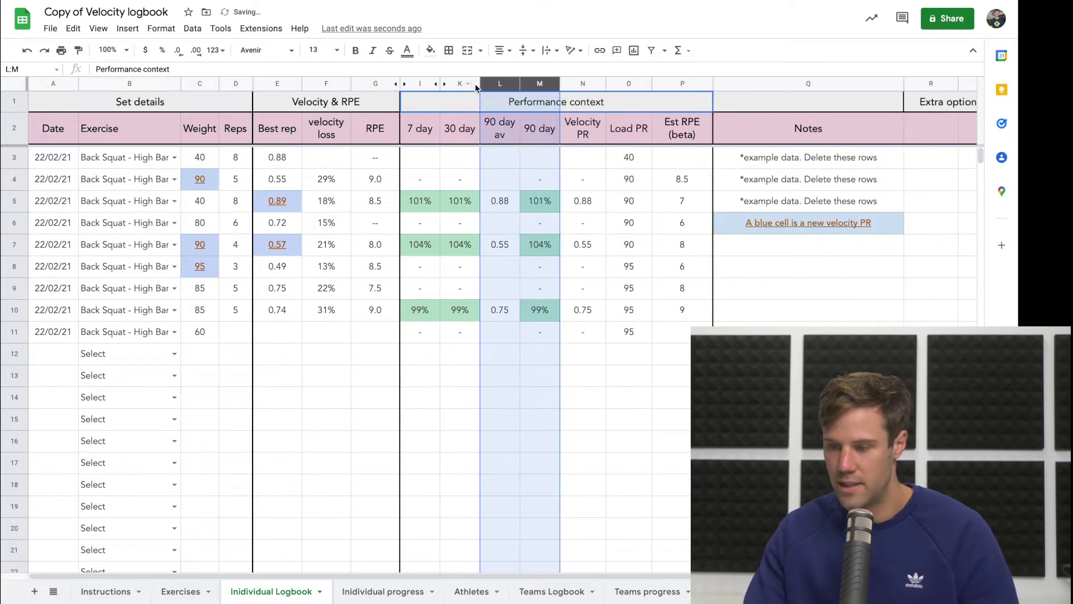
pyautogui.click(505, 406)
pyautogui.click(506, 84)
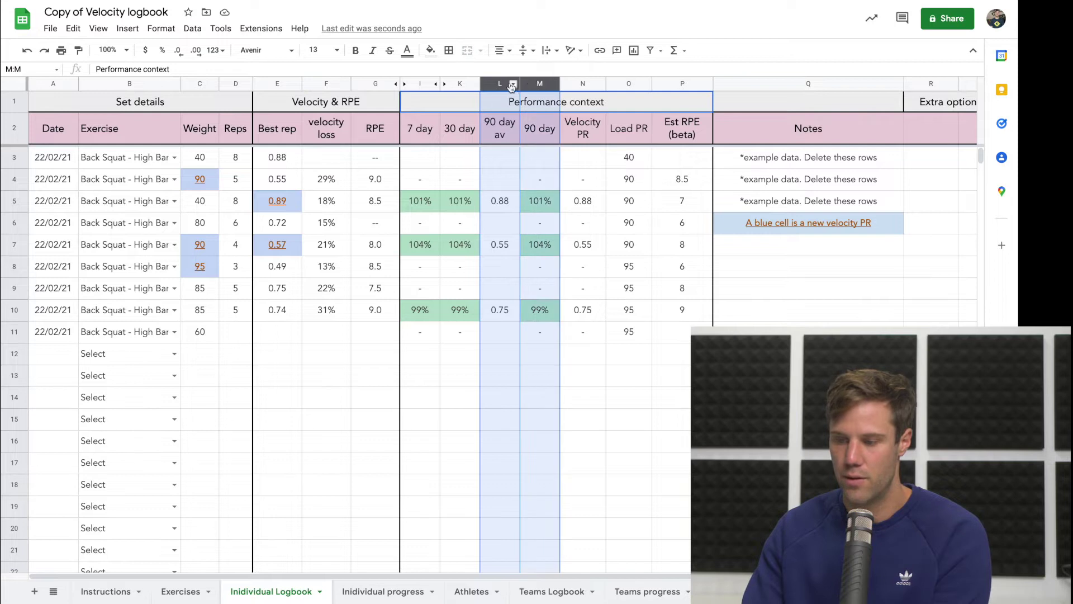
pyautogui.rightClick(494, 84)
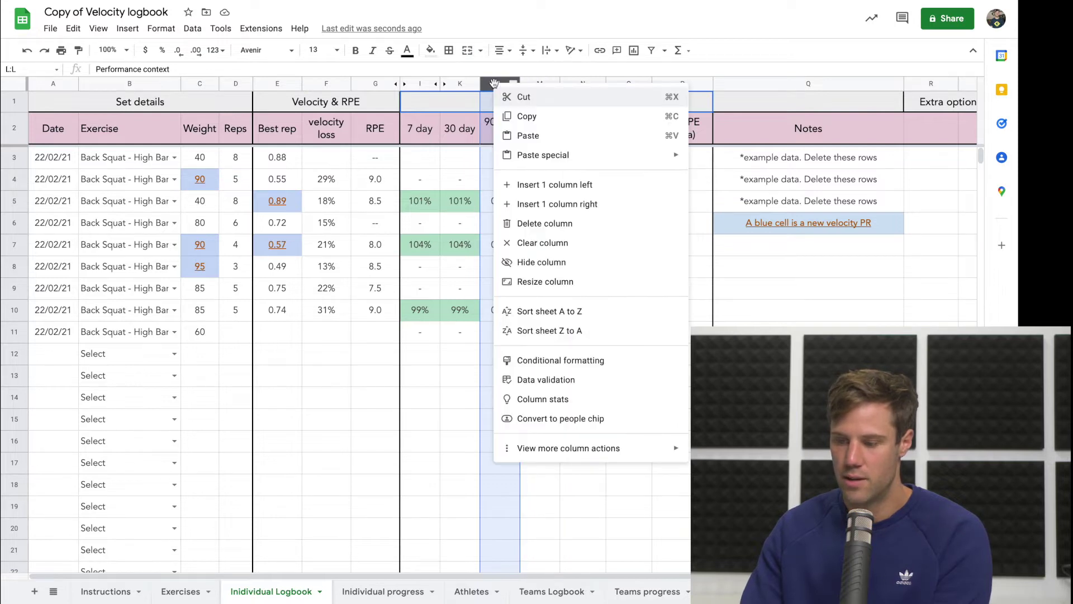
pyautogui.click(533, 263)
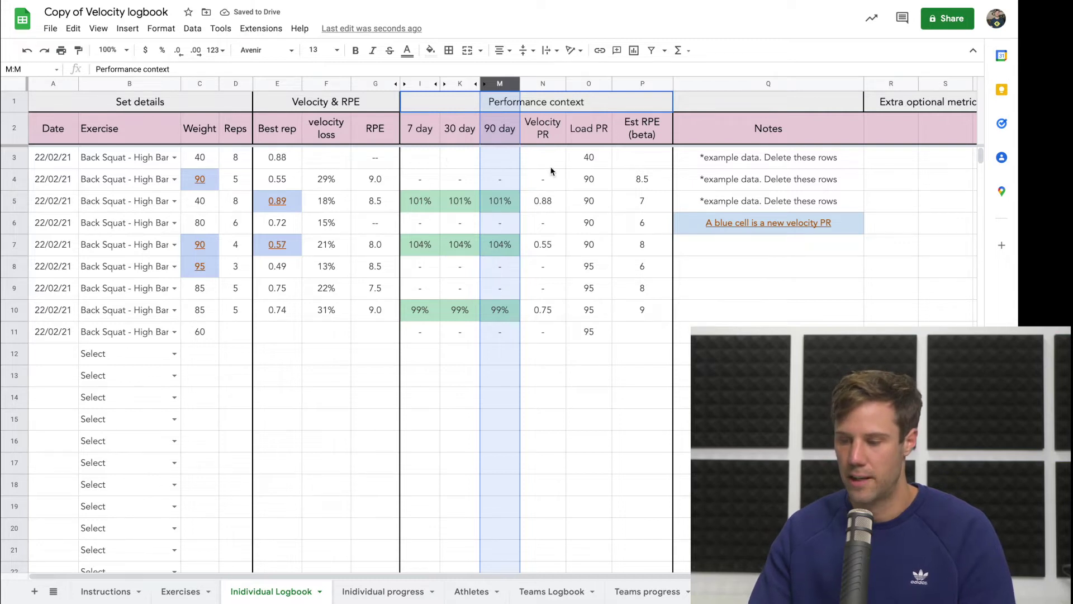
# Hide both the Velocity PR and Load PR columns together
pyautogui.click(550, 83)
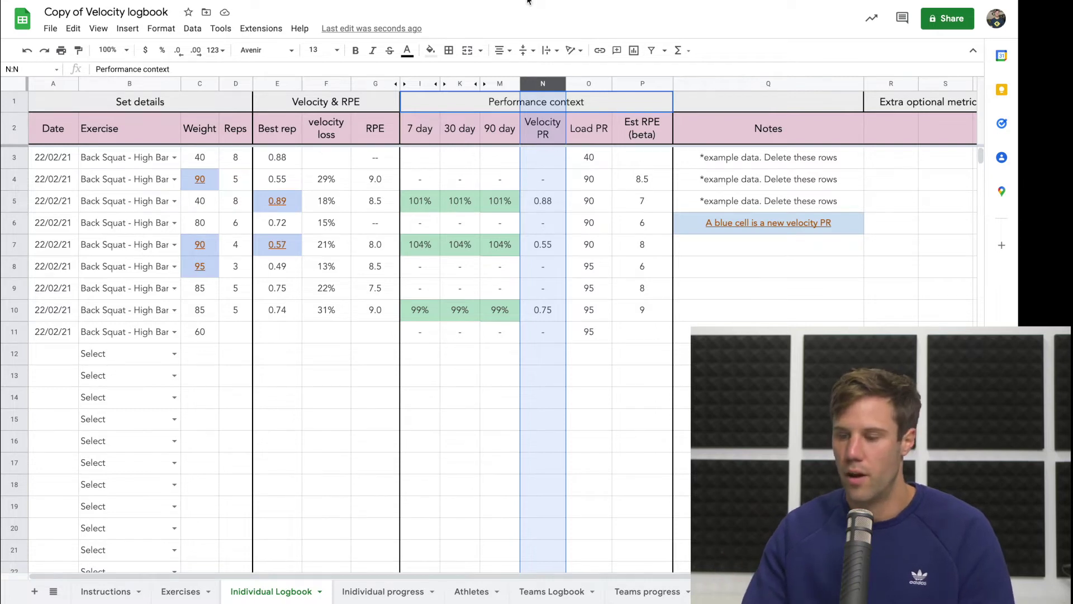
pyautogui.keyDown('ctrl'); pyautogui.click(590, 85); pyautogui.keyUp('ctrl')
pyautogui.rightClick(589, 85)
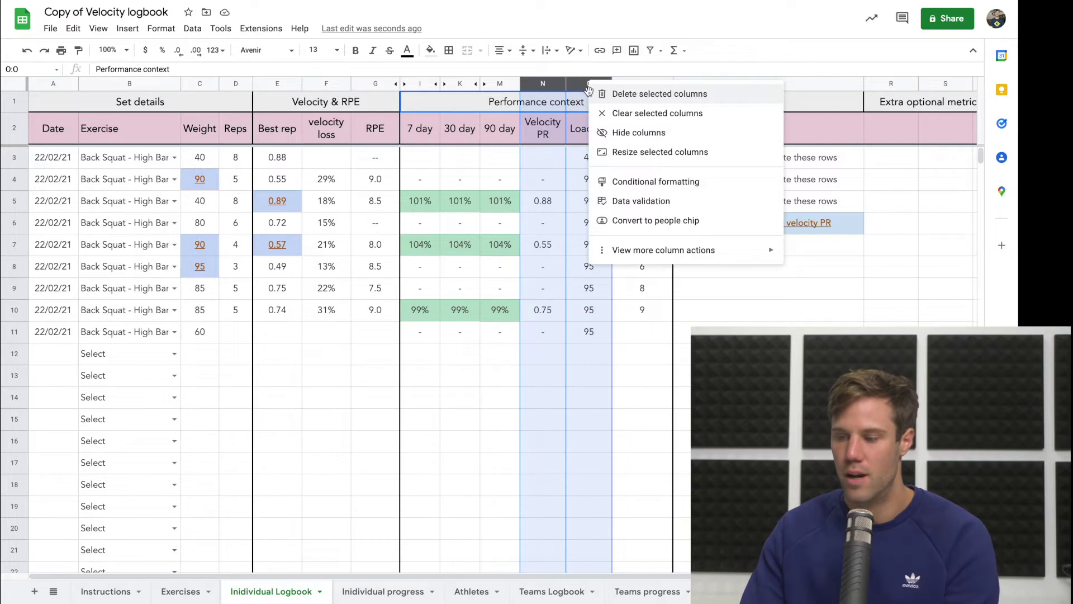
pyautogui.click(650, 138)
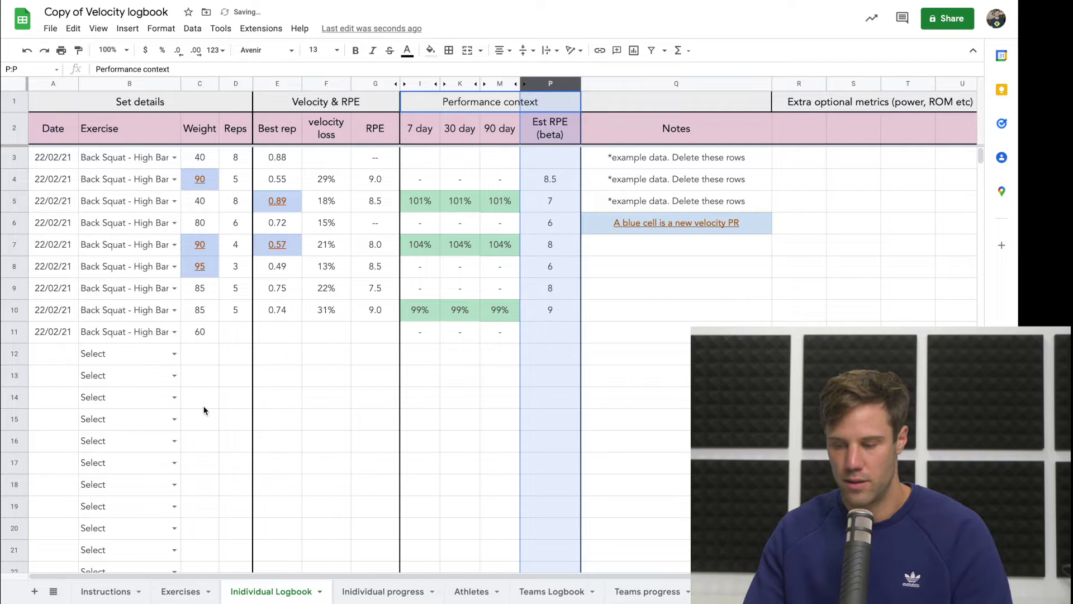
pyautogui.click(558, 132)
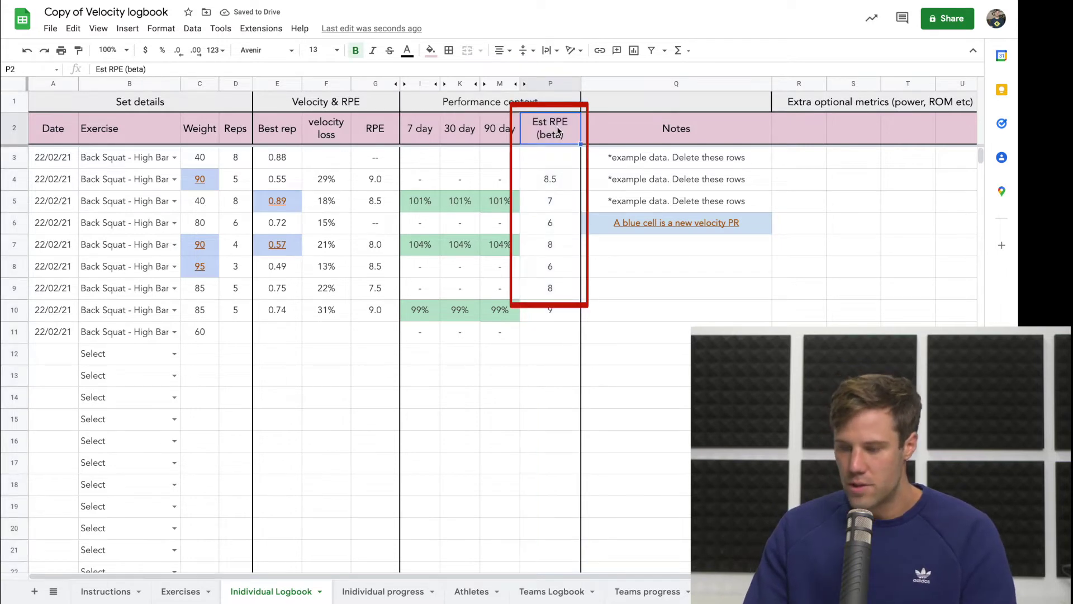
pyautogui.click(552, 178)
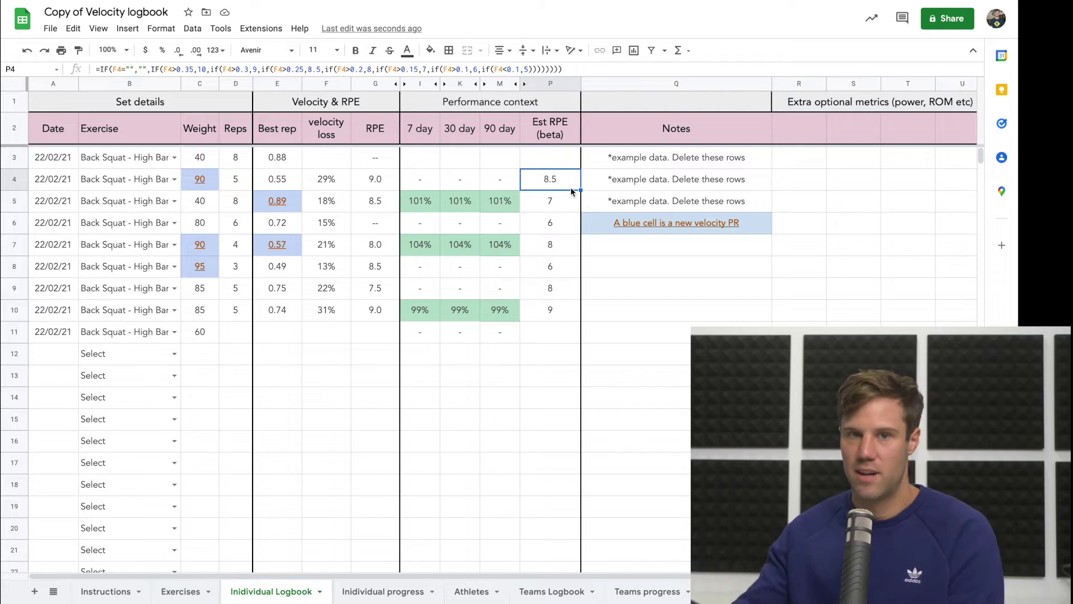
pyautogui.click(554, 223)
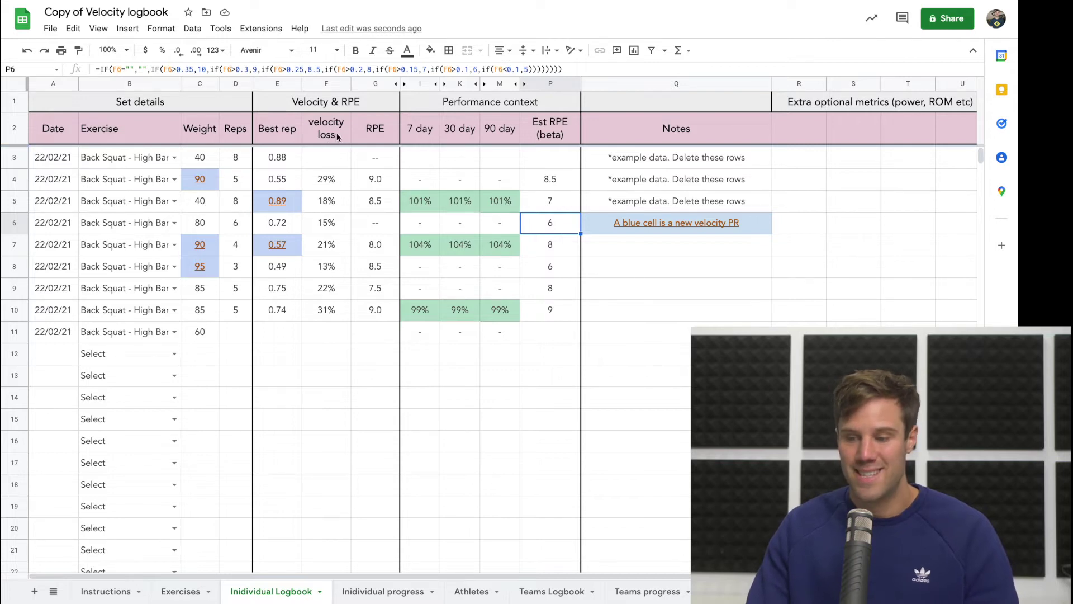
pyautogui.click(333, 206)
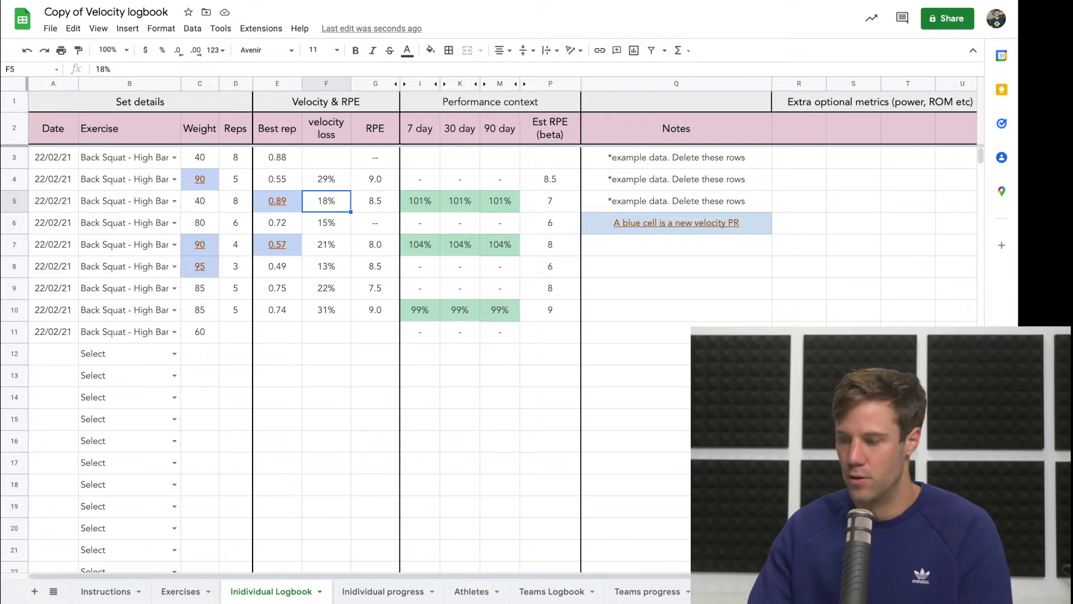
# Select the example-data notes in Q3 through Q9, then move to an empty cell
pyautogui.click(693, 158)
pyautogui.moveTo(675, 162); pyautogui.dragTo(673, 285)
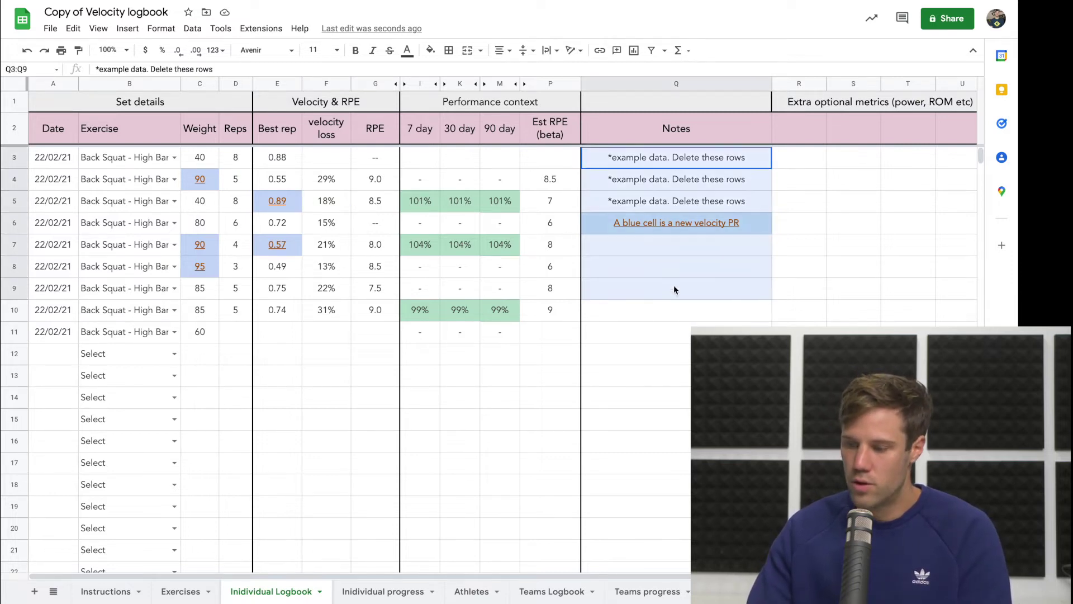
pyautogui.click(652, 355)
# Enter the header ROM in R2 and Power in S2
pyautogui.hscroll(1, 651, 359)
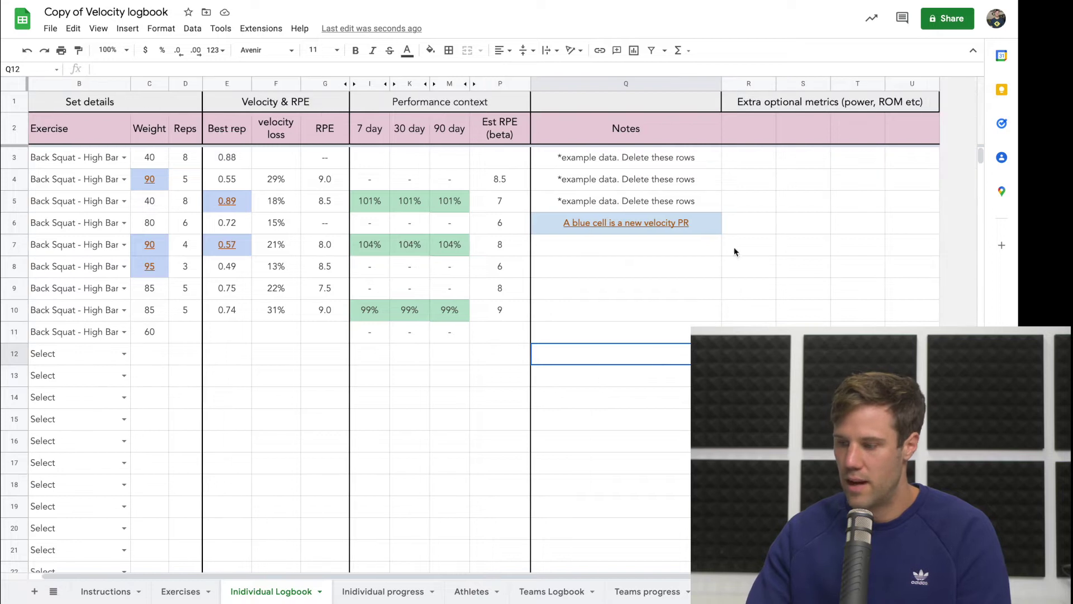
pyautogui.click(756, 142)
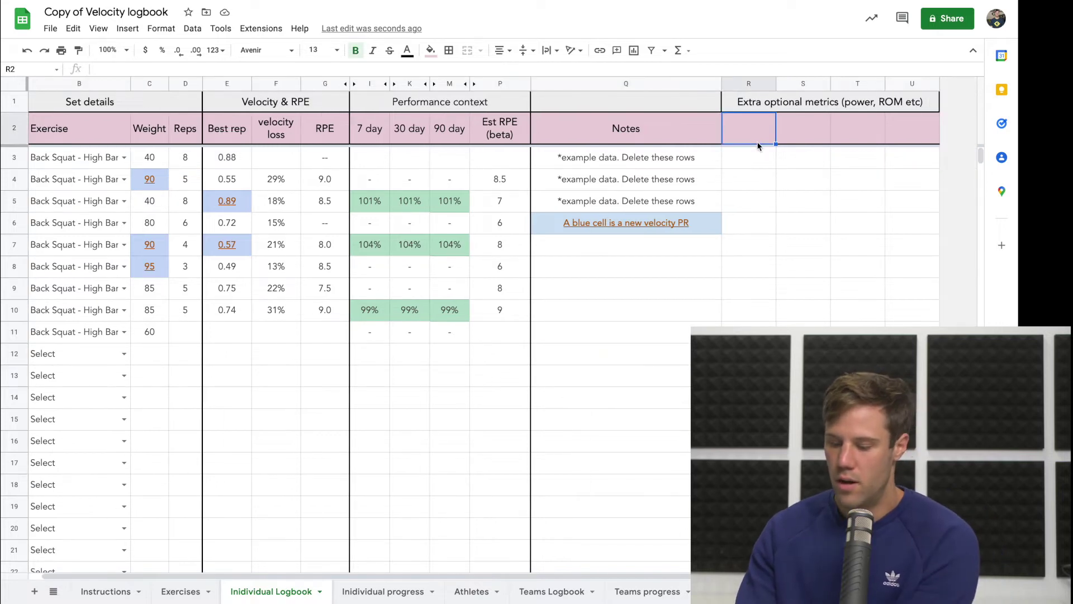
pyautogui.write('ROM')
pyautogui.press('Tab')
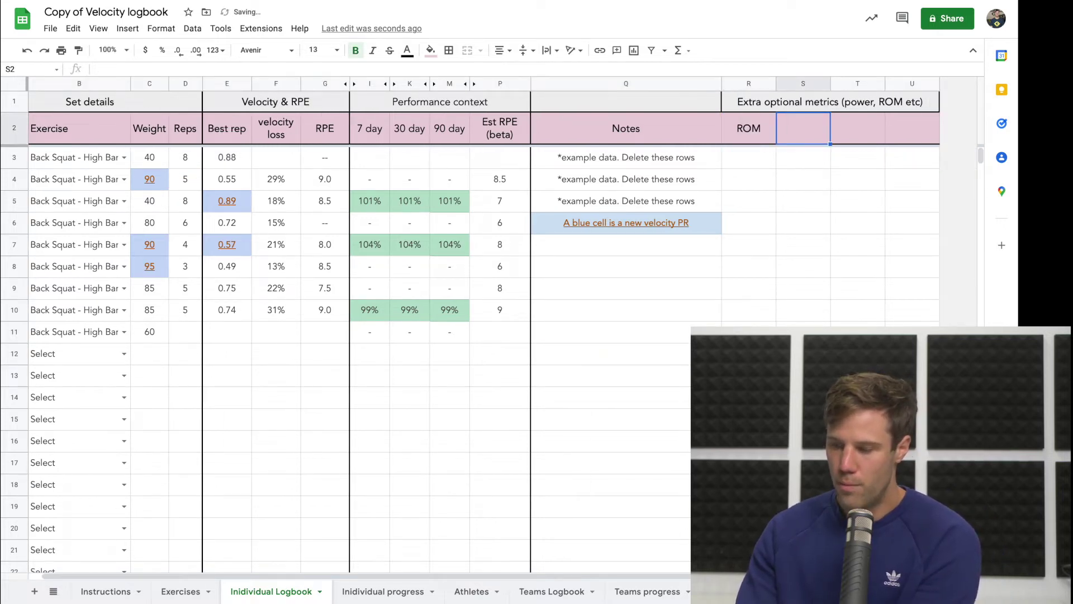
pyautogui.write('Power')
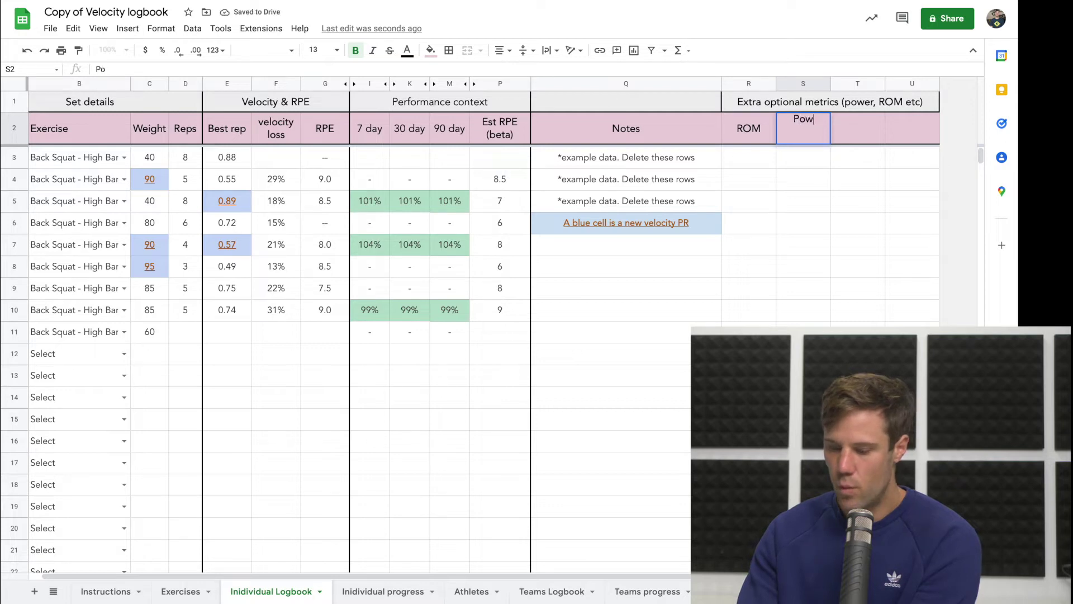
pyautogui.press('Tab')
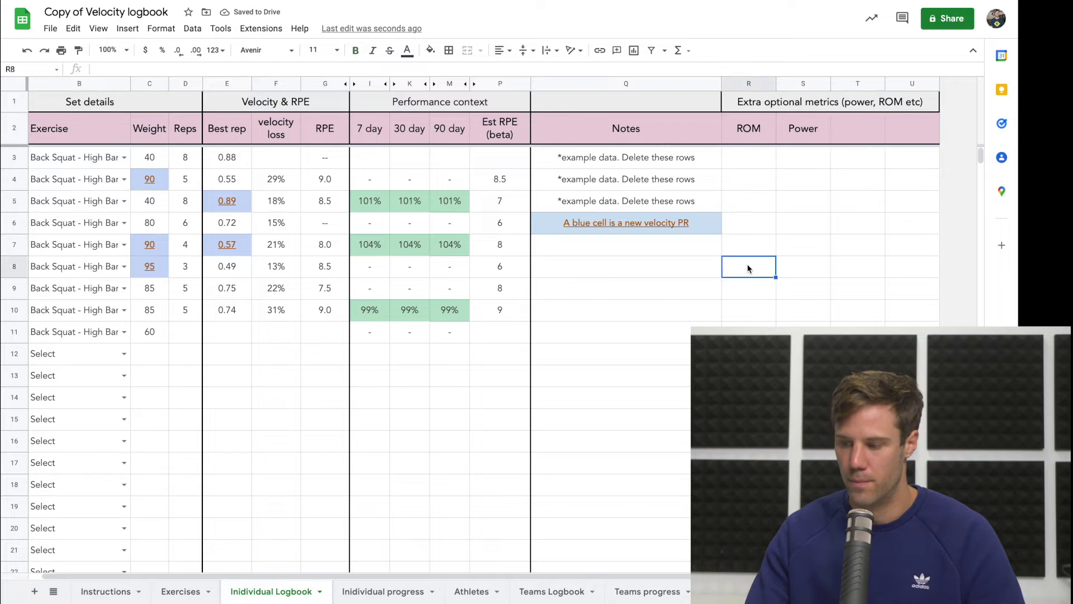
pyautogui.hscroll(-2, 615, 132)
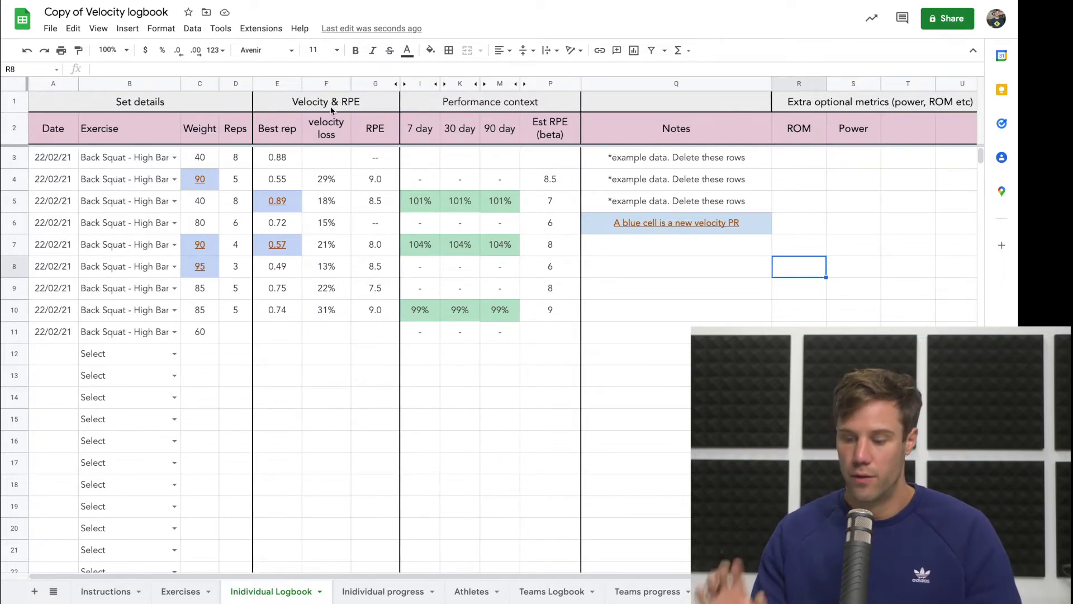
pyautogui.click(336, 127)
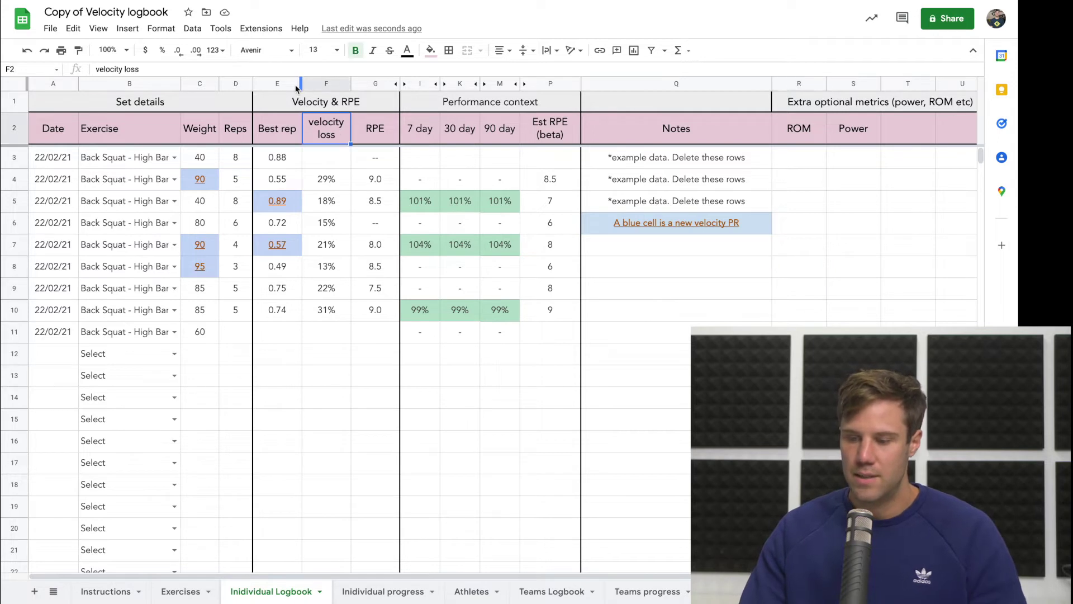
pyautogui.moveTo(277, 83); pyautogui.dragTo(386, 84)
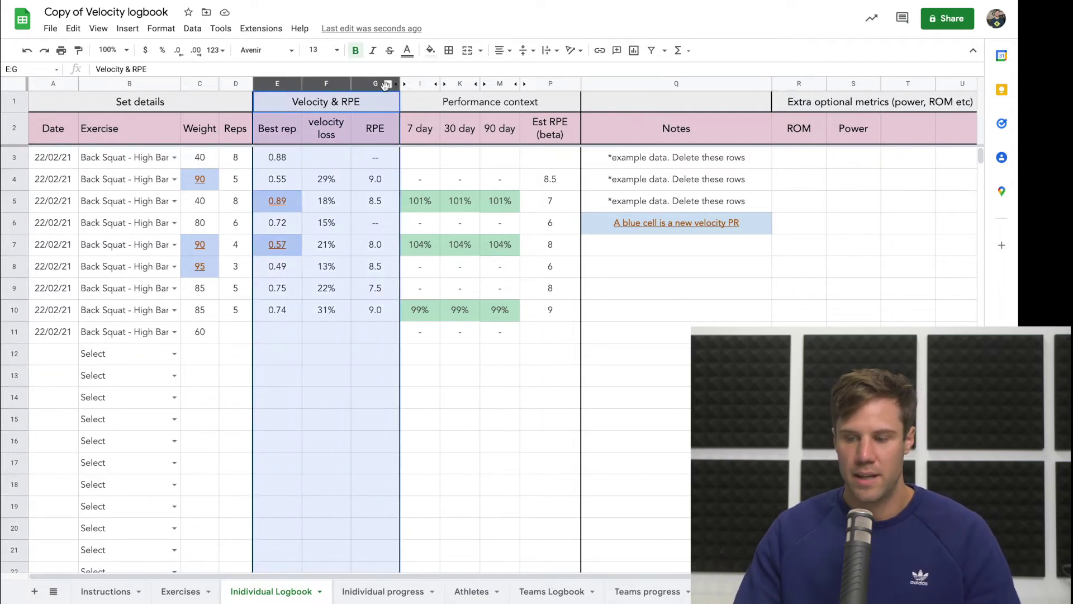
pyautogui.click(298, 357)
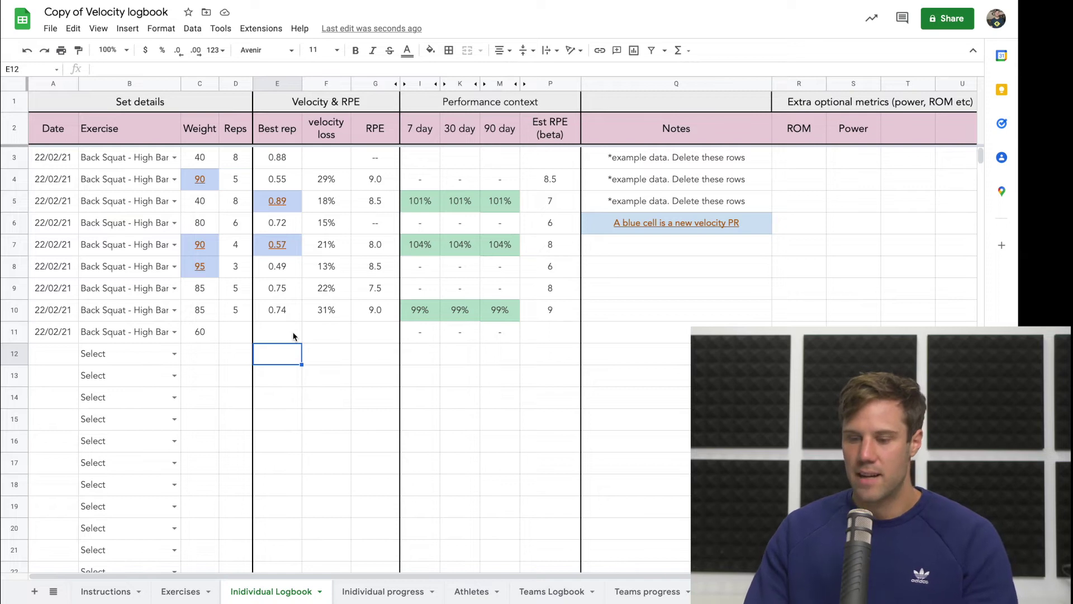
pyautogui.click(284, 129)
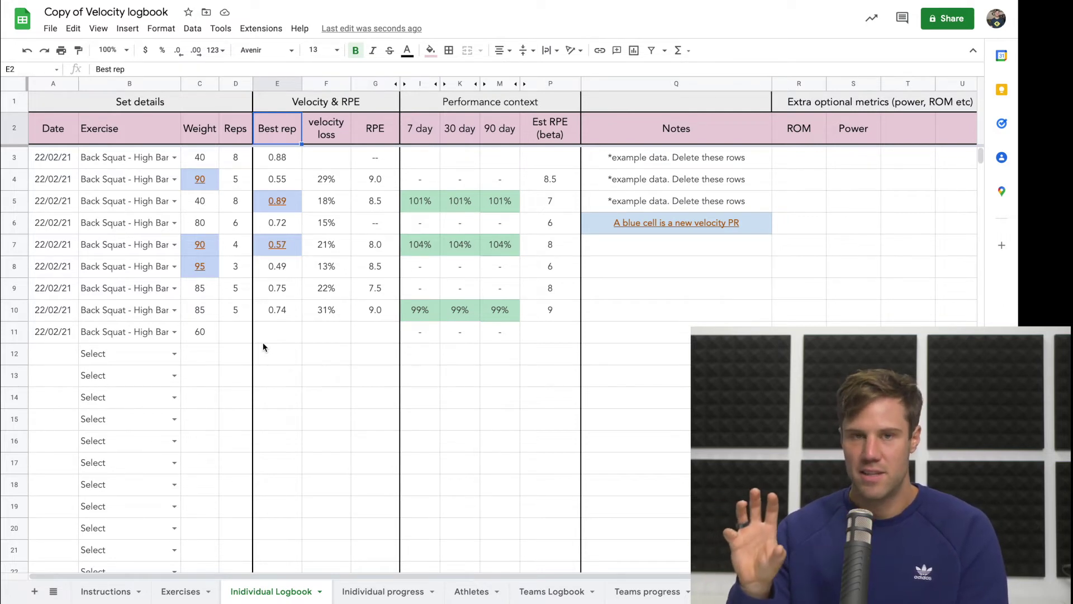
pyautogui.click(306, 336)
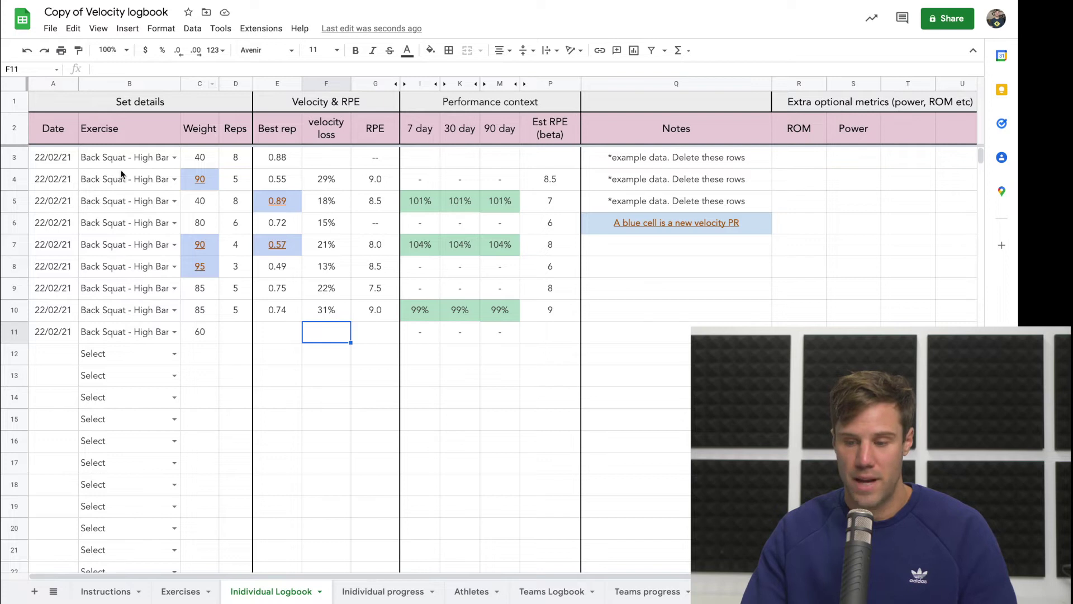
# Set row 12's exercise in B12 to Deadlift - Trap bar
pyautogui.click(140, 364)
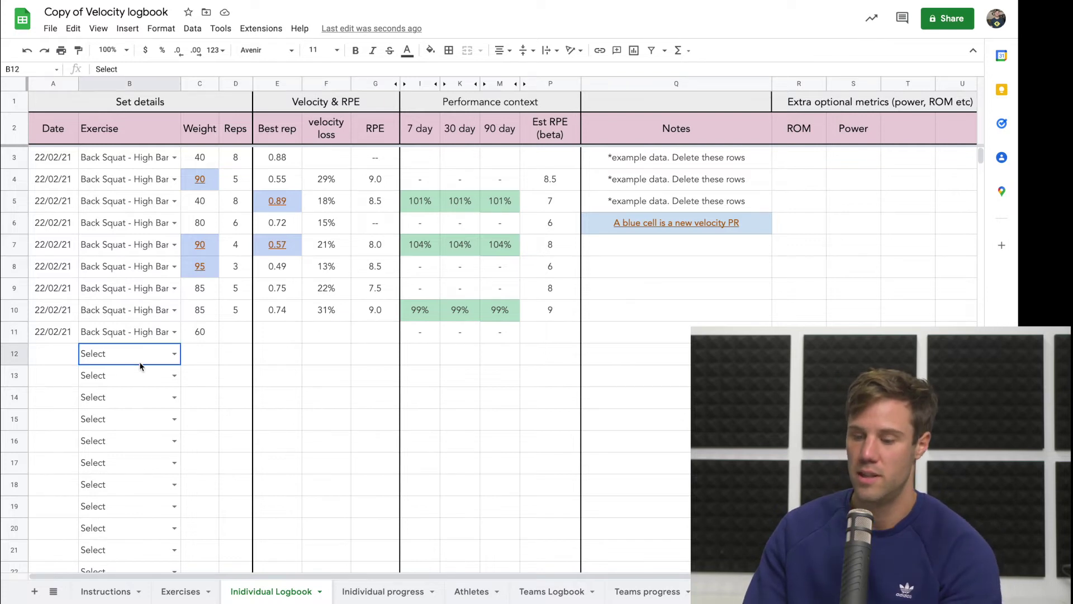
pyautogui.click(174, 354)
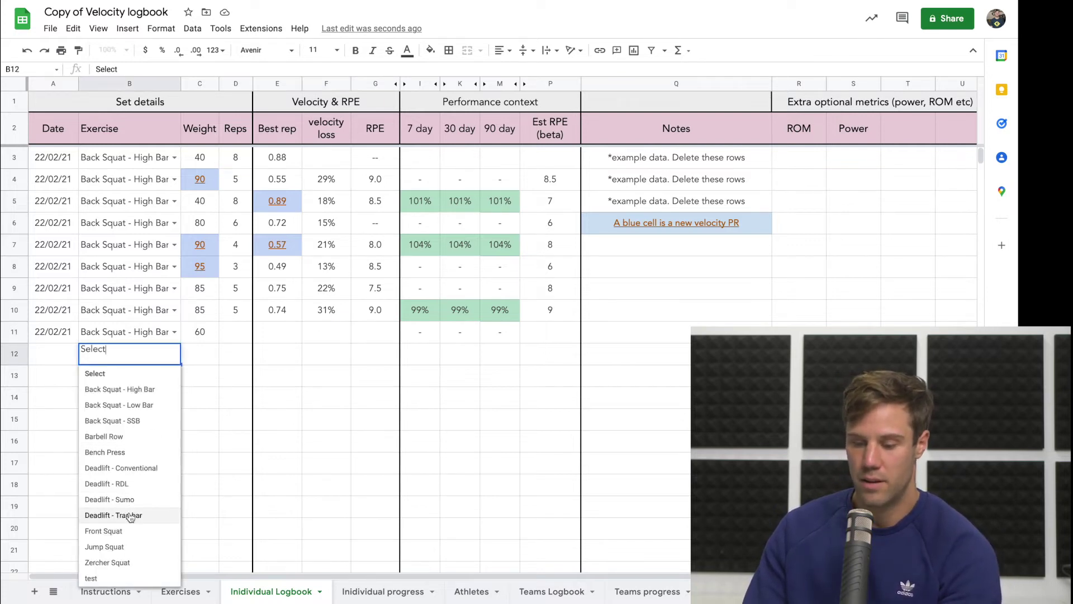
pyautogui.click(130, 515)
# Enter a test best rep value of 500 in E12, then clear it again
pyautogui.click(275, 355)
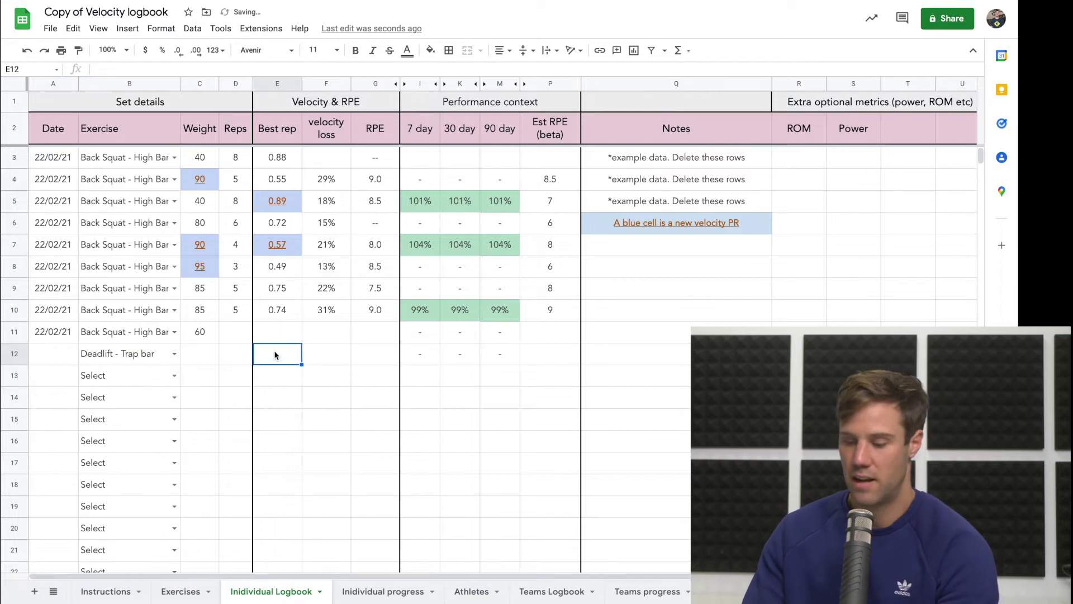
pyautogui.write('500')
pyautogui.press('Tab')
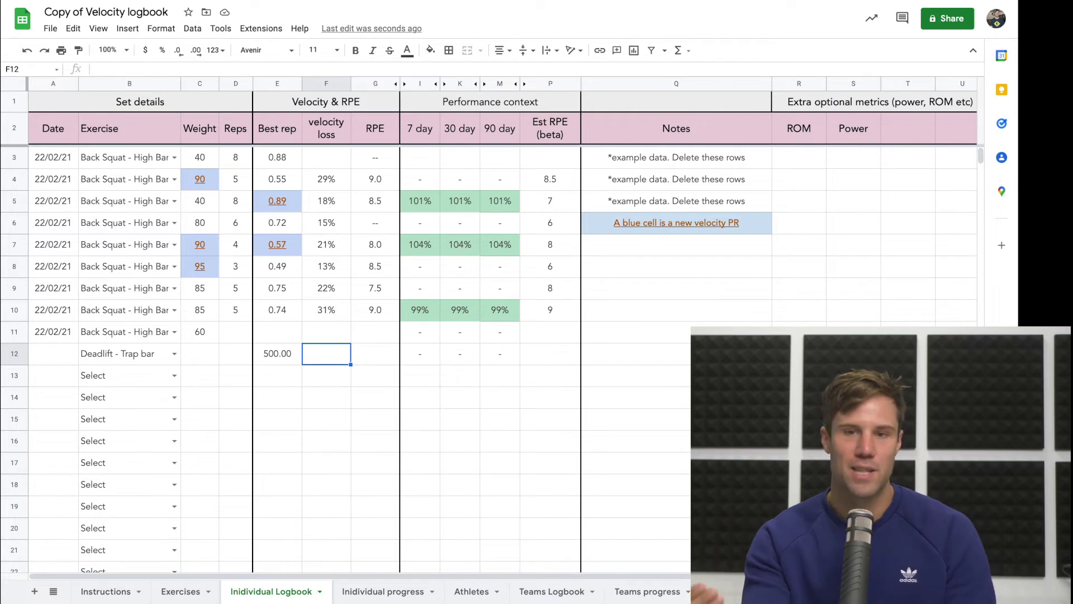
pyautogui.click(291, 362)
pyautogui.press('Delete')
pyautogui.click(288, 389)
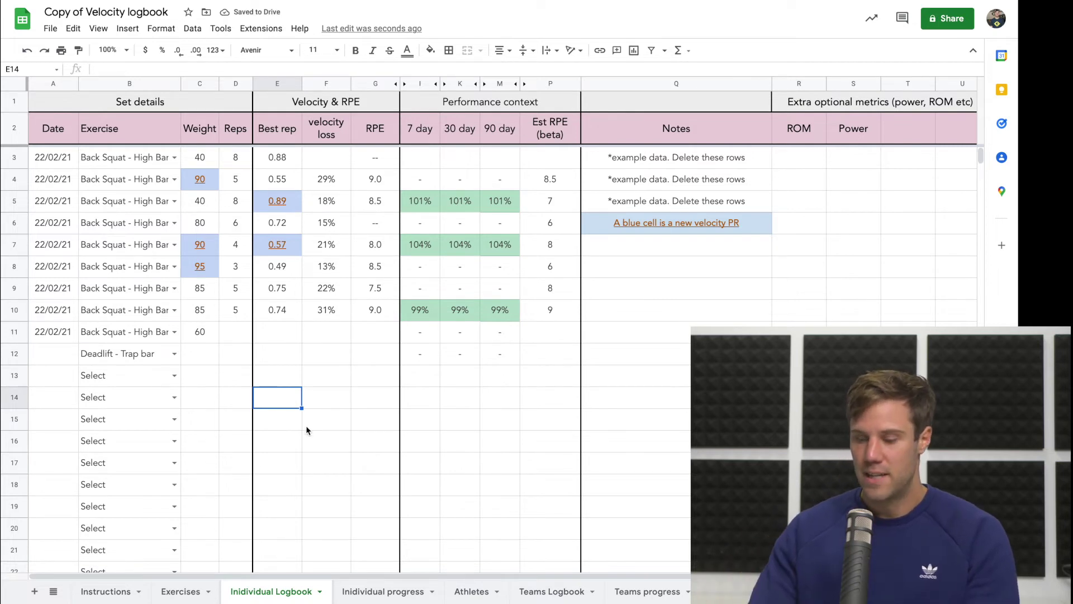
# Chart Back Squat - Low Bar on Individual progress, select the 60 load cell, then go to Athletes
pyautogui.click(381, 591)
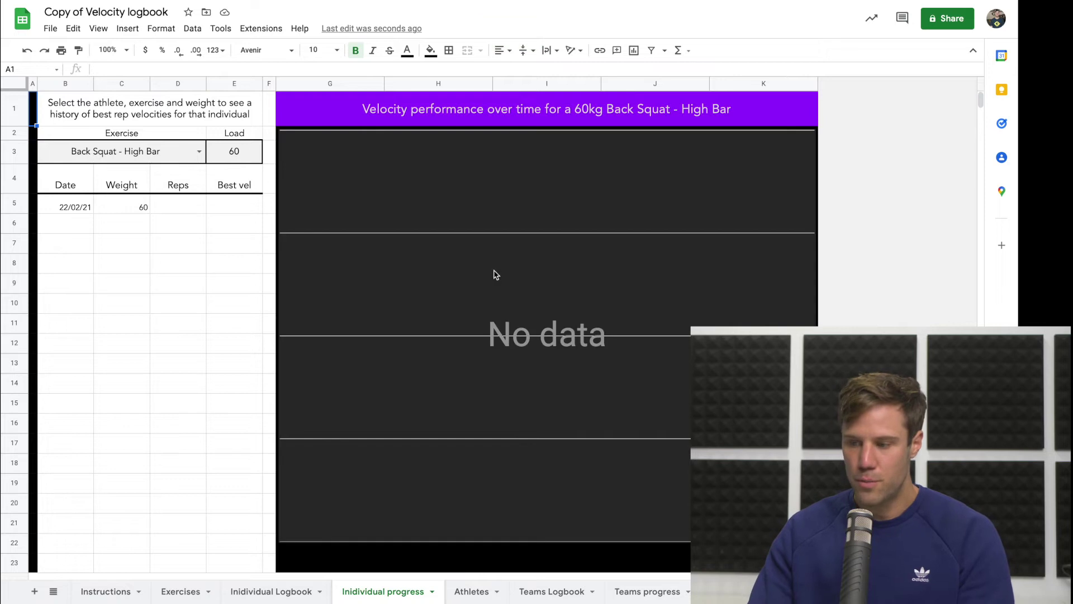
pyautogui.click(130, 268)
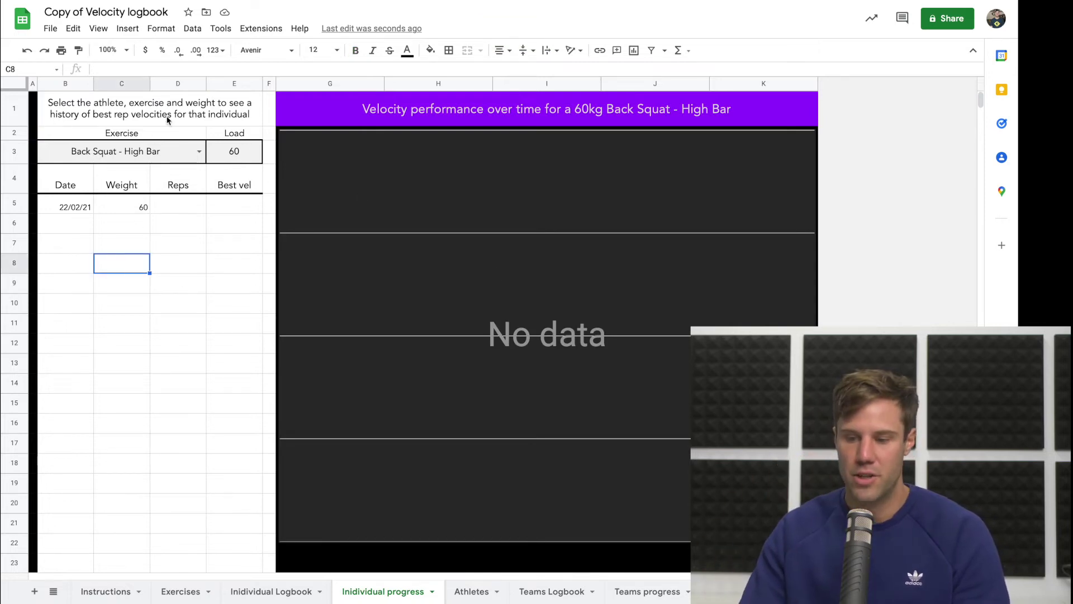
pyautogui.click(199, 152)
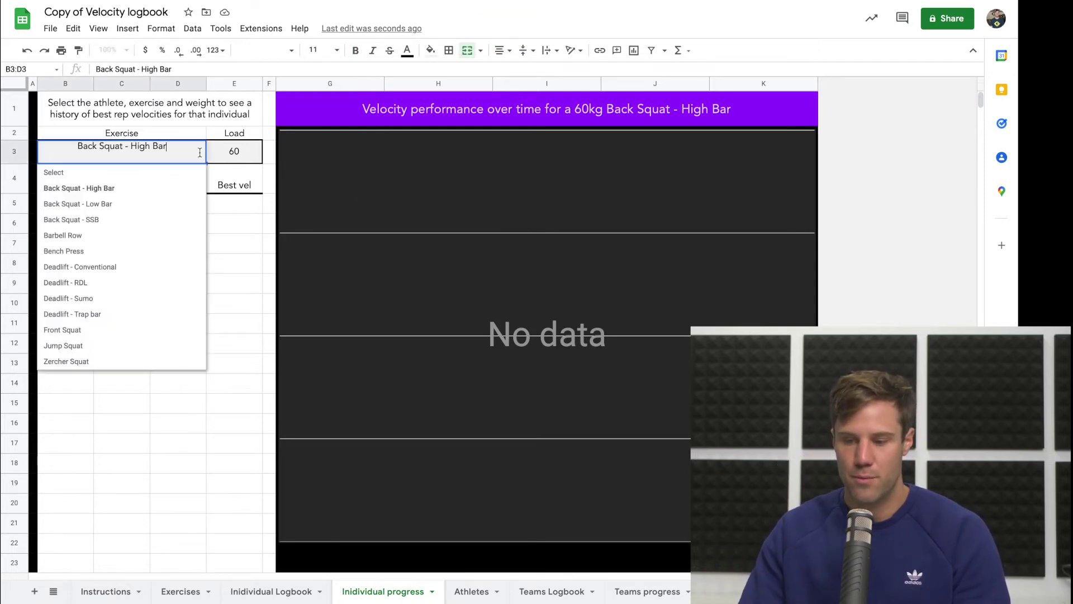
pyautogui.click(106, 205)
pyautogui.click(242, 147)
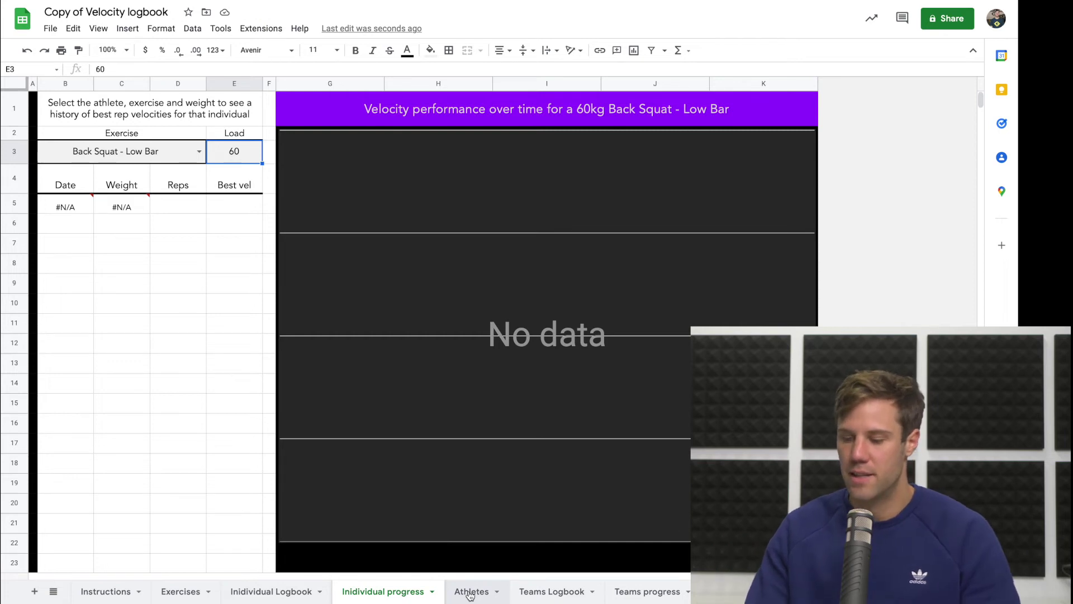
pyautogui.click(470, 593)
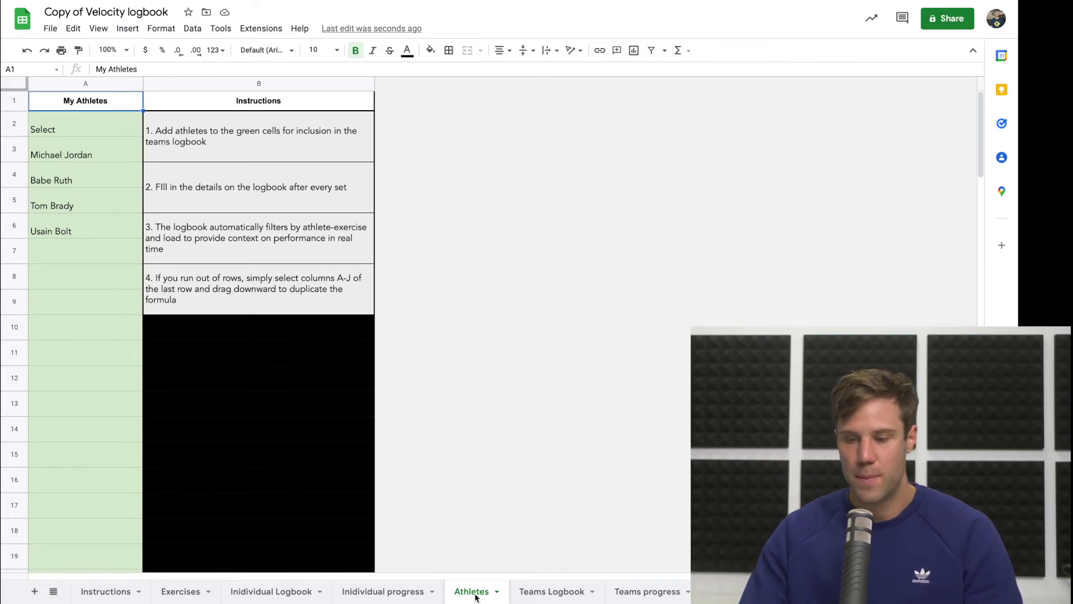
# Scroll through the My Athletes list, select the last athlete in A6, then open Teams Logbook
pyautogui.scroll(-20, 108, 239)
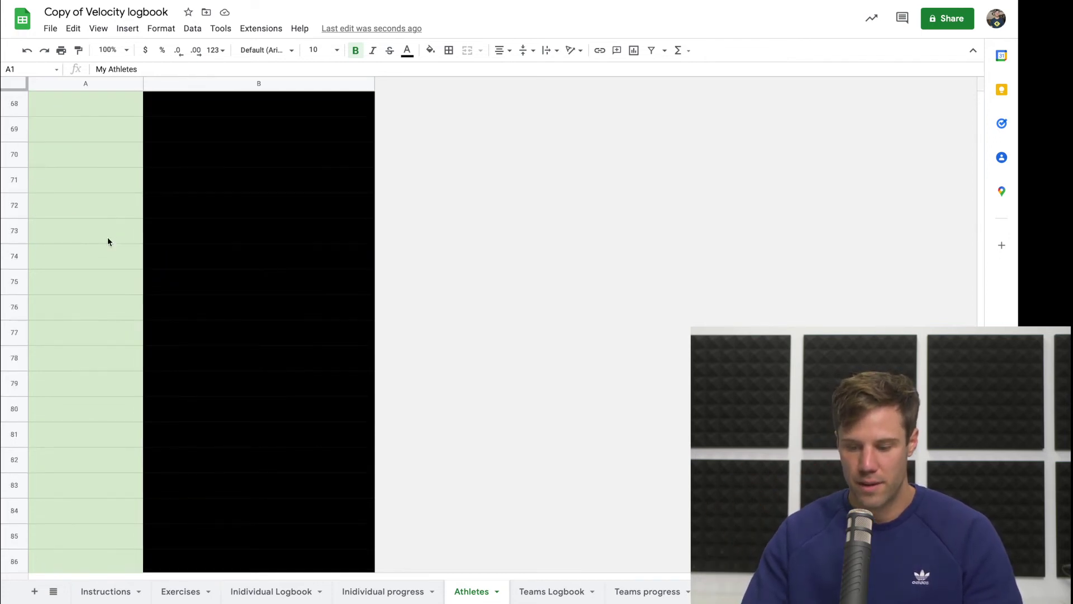
pyautogui.scroll(20, 107, 237)
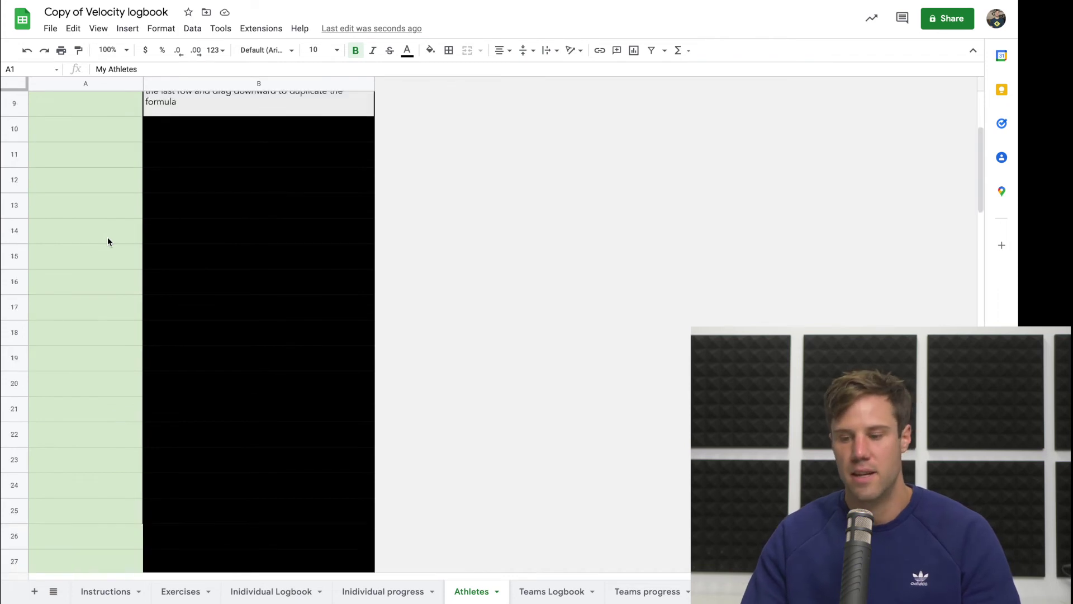
pyautogui.click(106, 233)
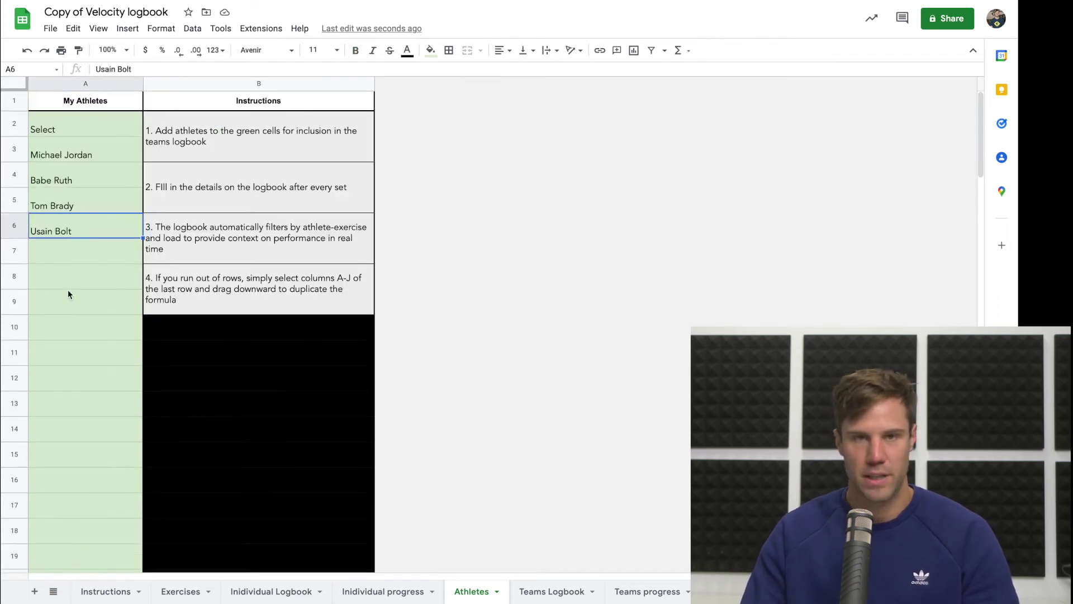
pyautogui.click(551, 592)
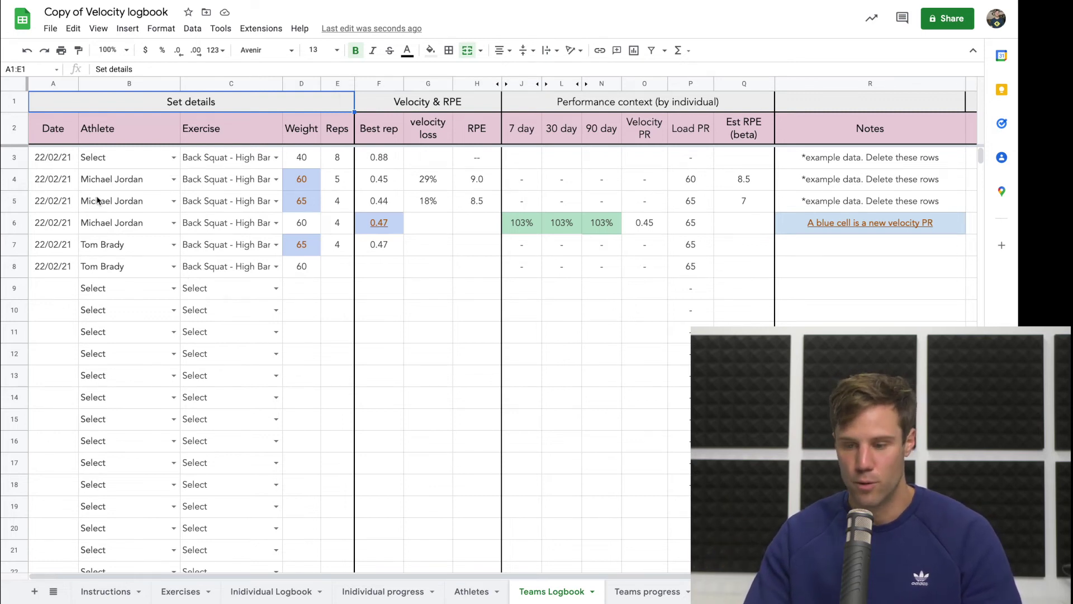
# Select the Athlete column and pick a different athlete for row 4 from its dropdown
pyautogui.click(151, 88)
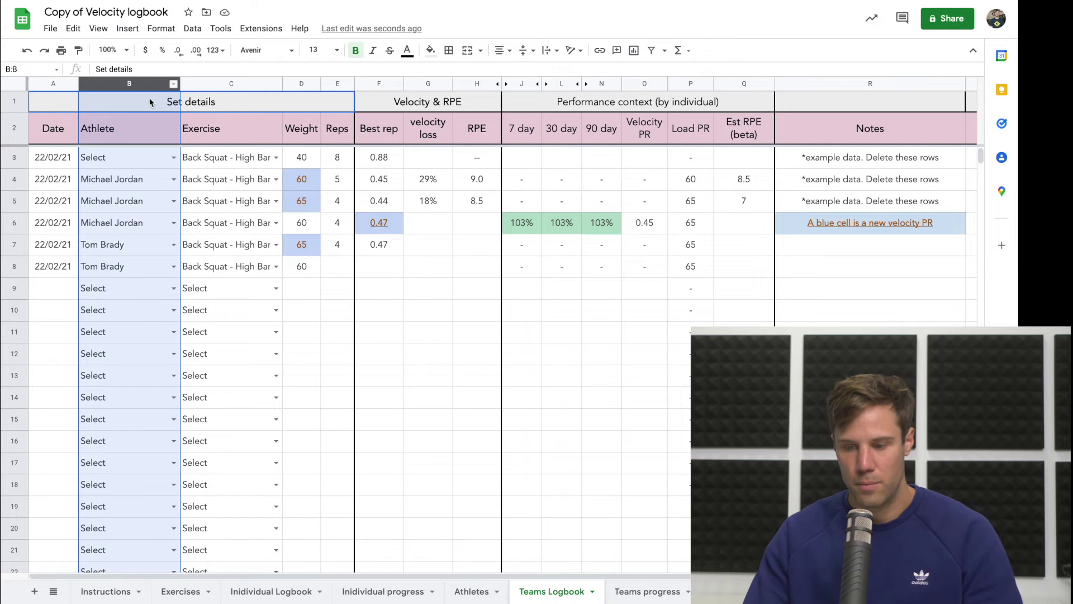
pyautogui.click(173, 179)
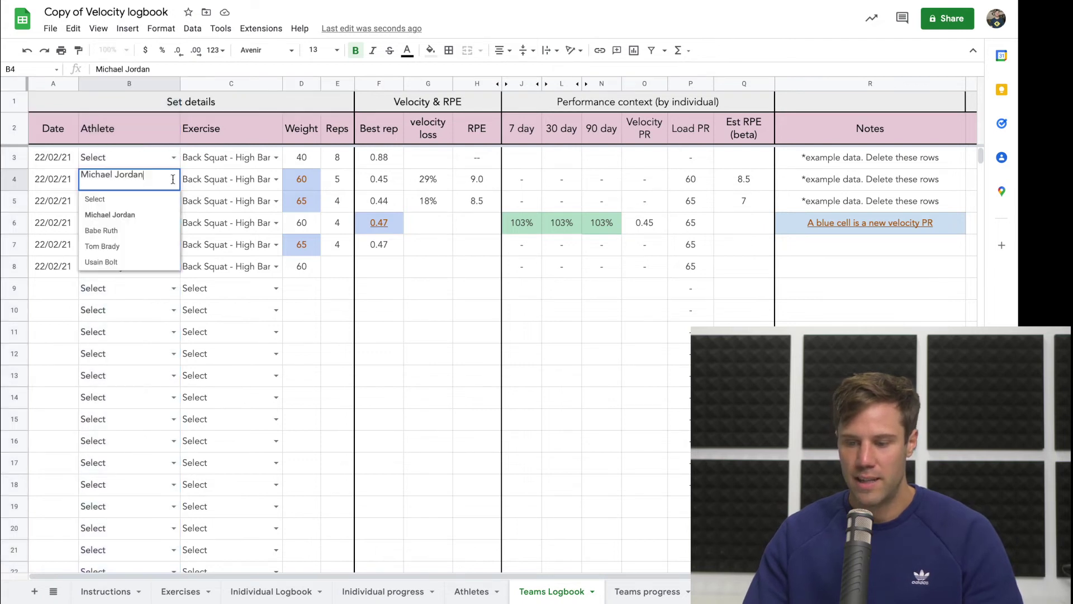
pyautogui.click(111, 267)
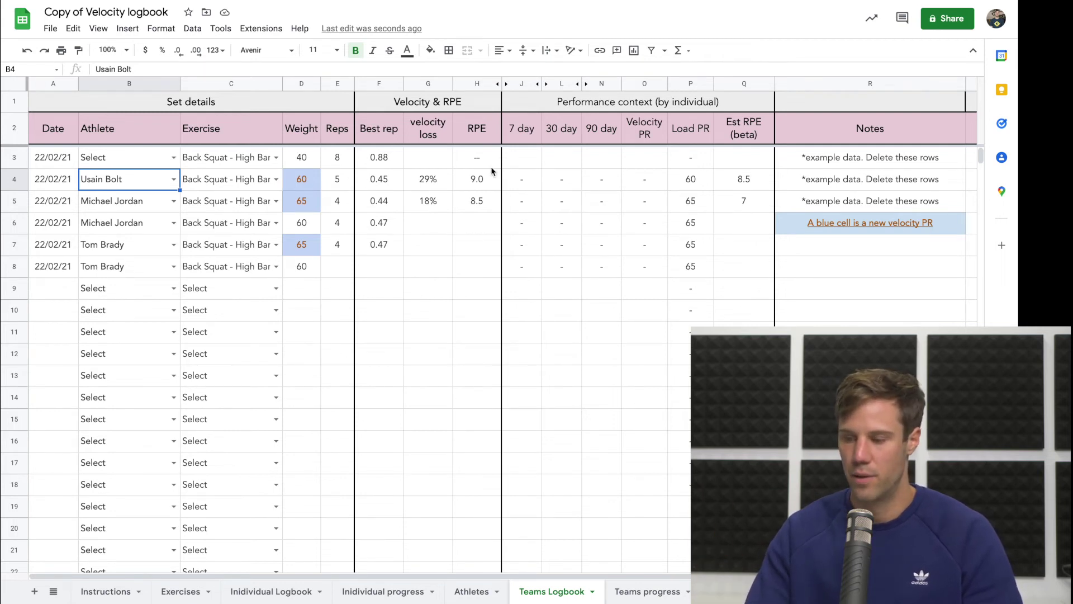
# Inspect the empty rows 10 and 11, selecting their athlete, best rep and exercise cells
pyautogui.click(160, 311)
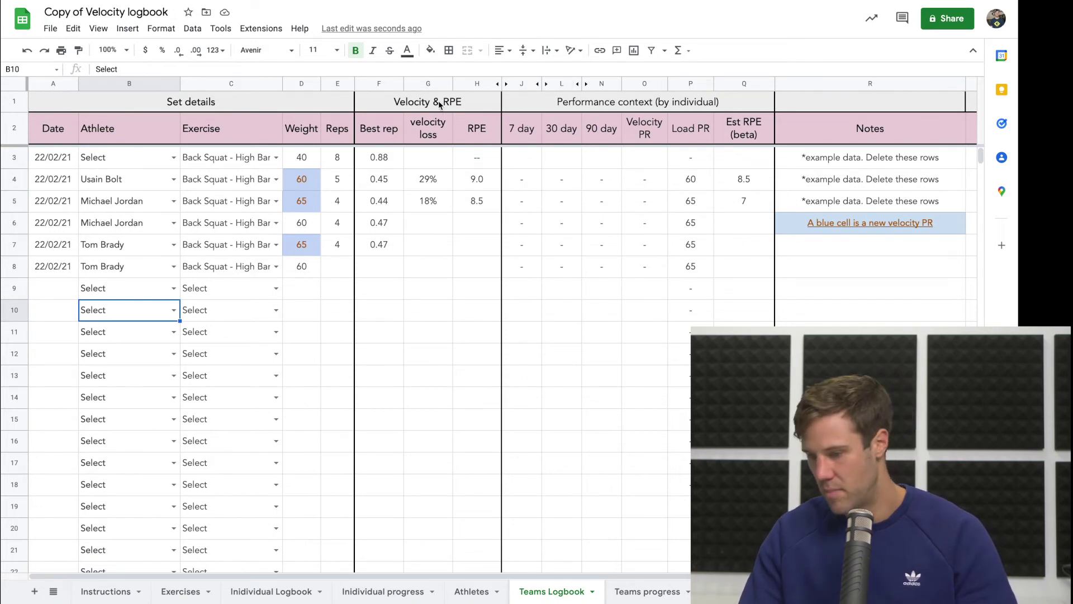
pyautogui.click(385, 318)
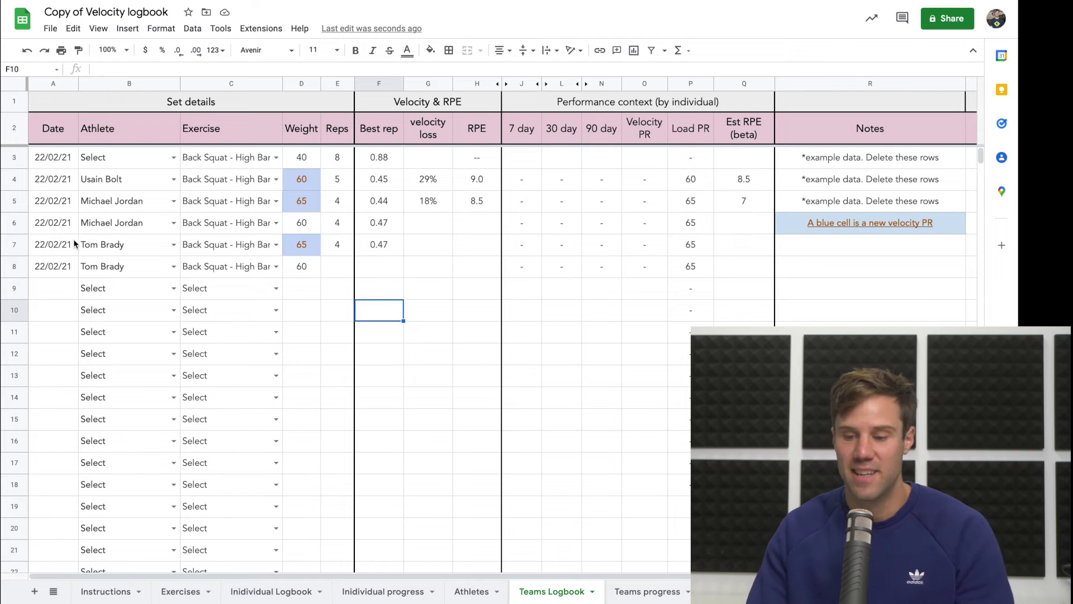
pyautogui.scroll(-3, 129, 211)
pyautogui.scroll(3, 129, 211)
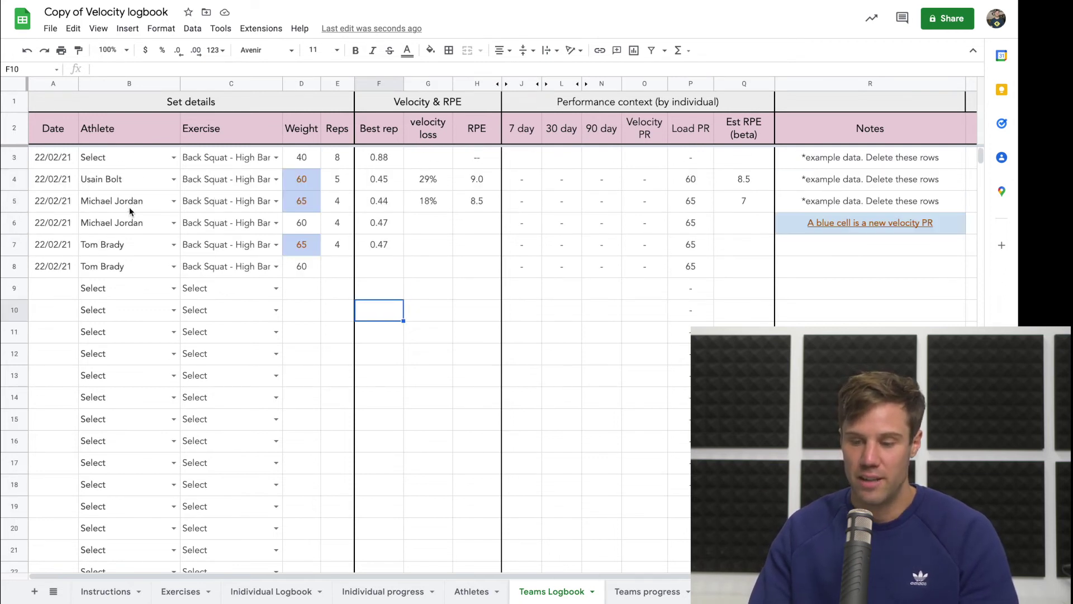
pyautogui.click(95, 311)
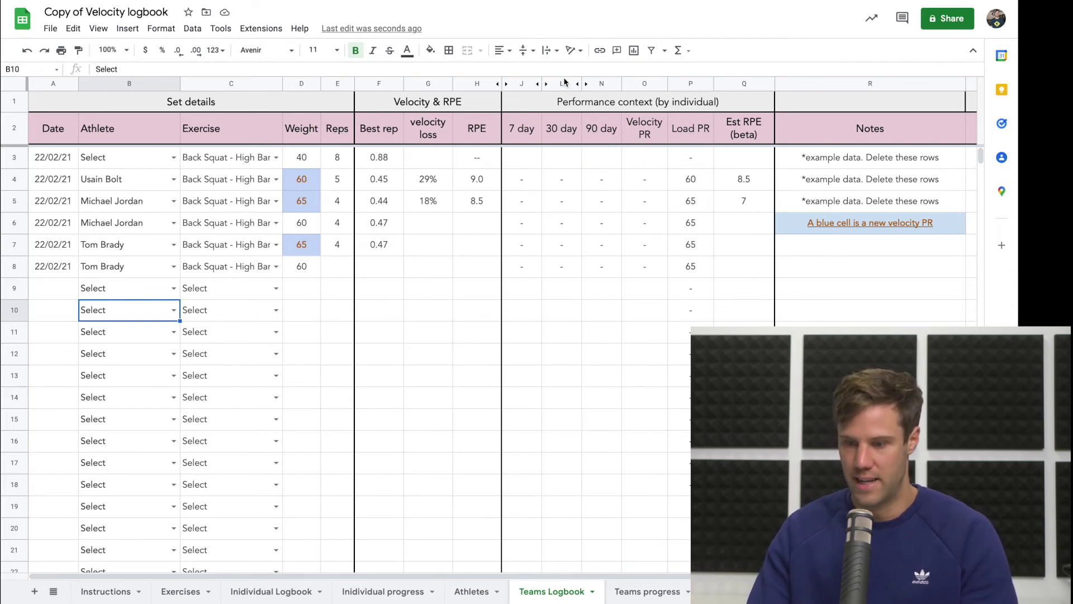
pyautogui.click(222, 325)
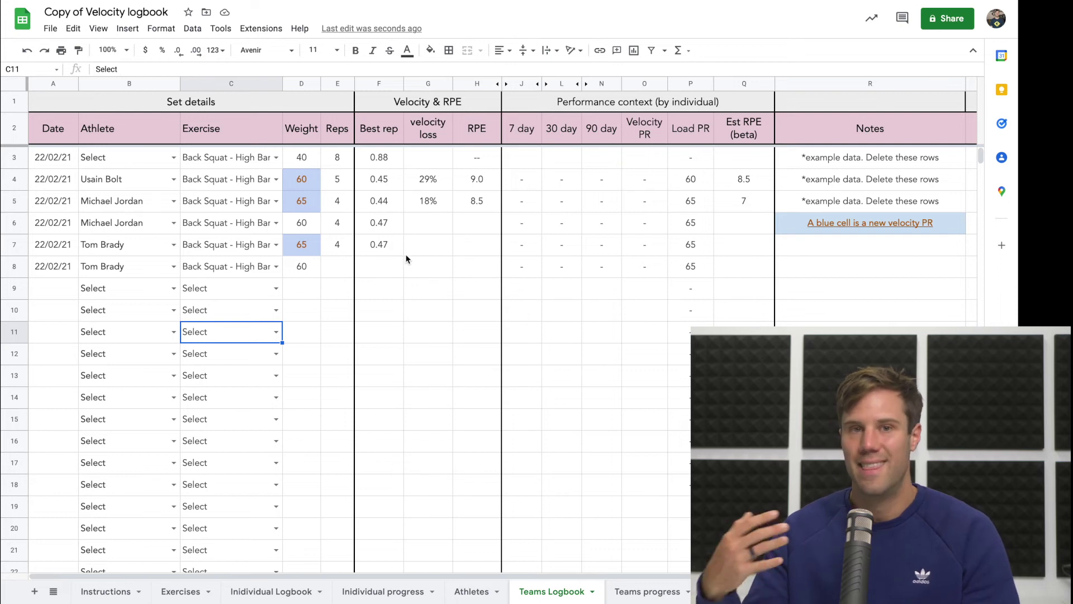
# Log a Back Squat - High Bar set in row 9: 65 kg, 5 reps, 0.49 best rep
pyautogui.click(305, 293)
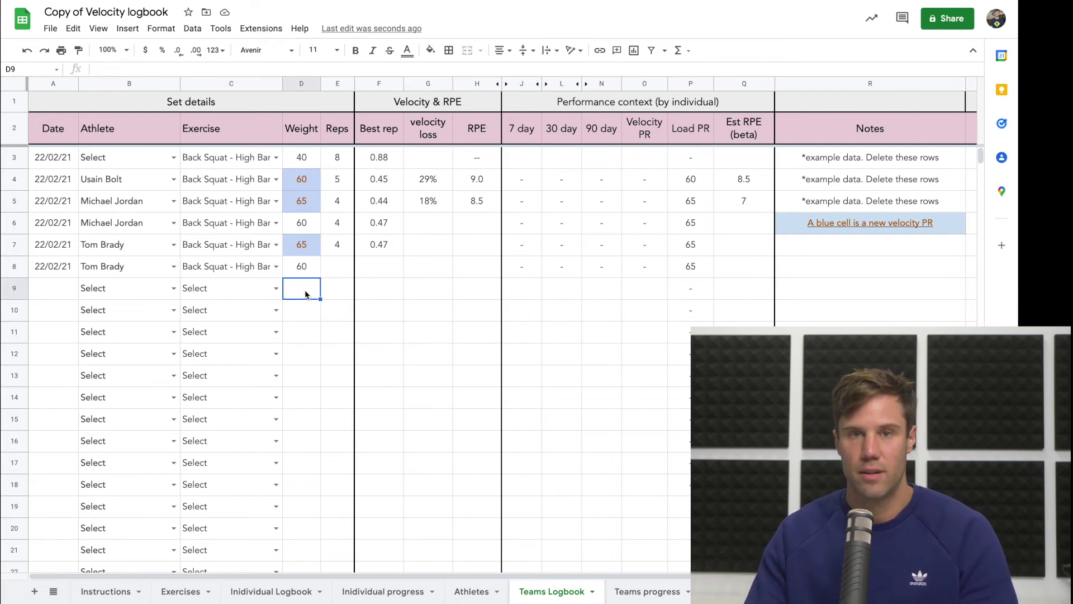
pyautogui.click(277, 287)
pyautogui.click(258, 321)
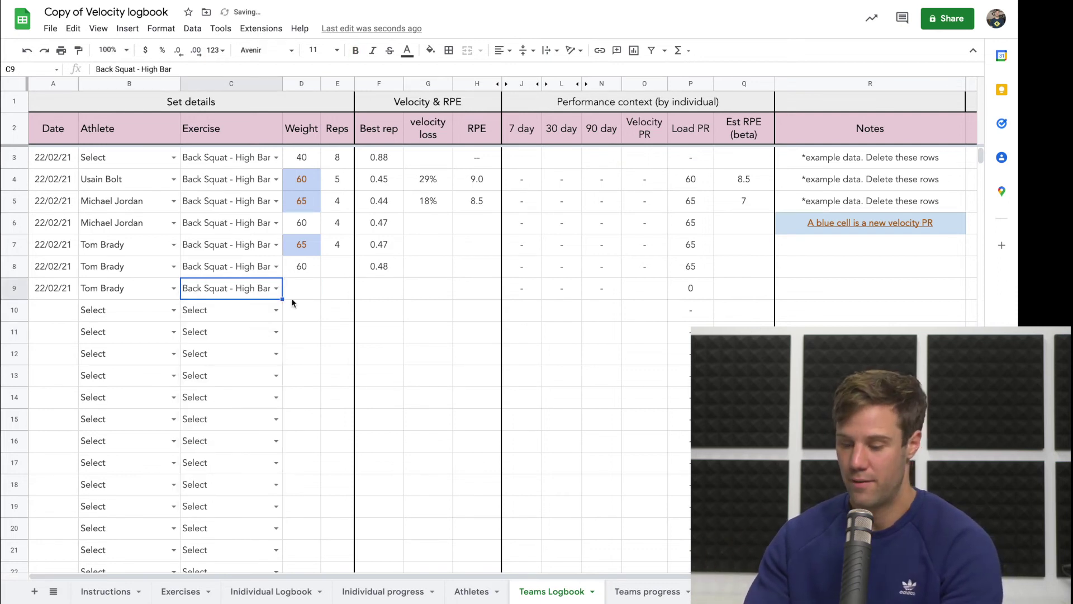
pyautogui.click(306, 291)
pyautogui.write('65')
pyautogui.press('Tab')
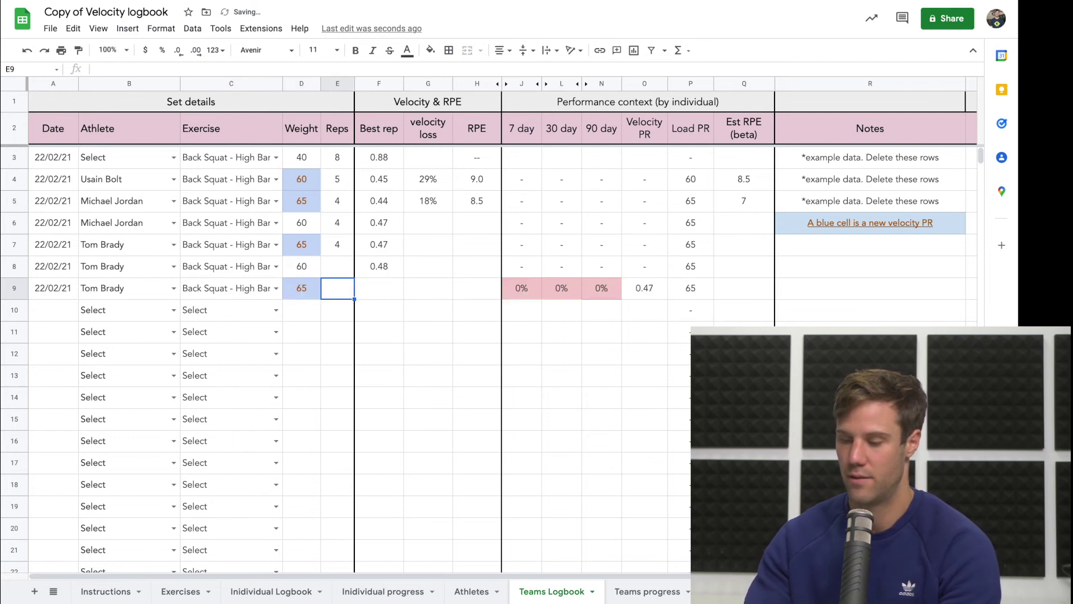
pyautogui.write('5')
pyautogui.press('Tab')
pyautogui.write('.')
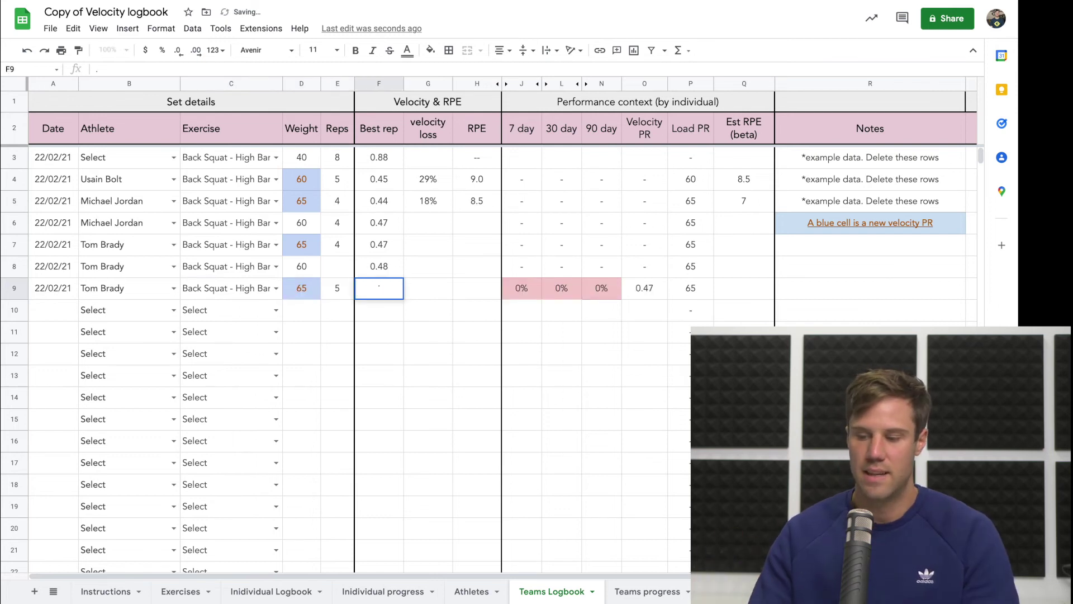
pyautogui.write('49')
pyautogui.press('Tab')
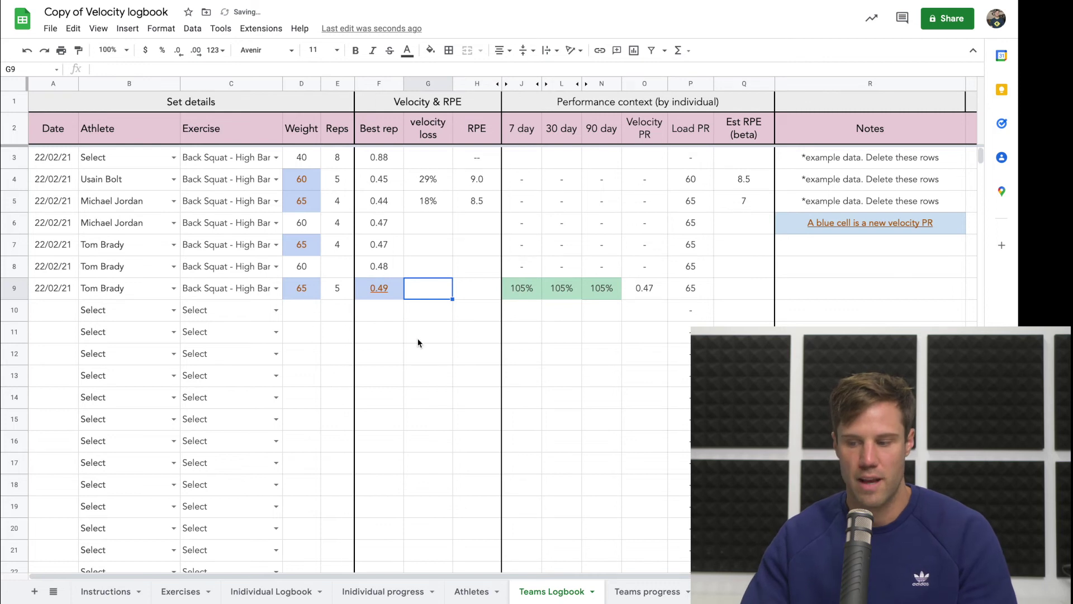
# Check row 8's athlete dropdown without changing it, then go to the Athletes sheet
pyautogui.click(418, 335)
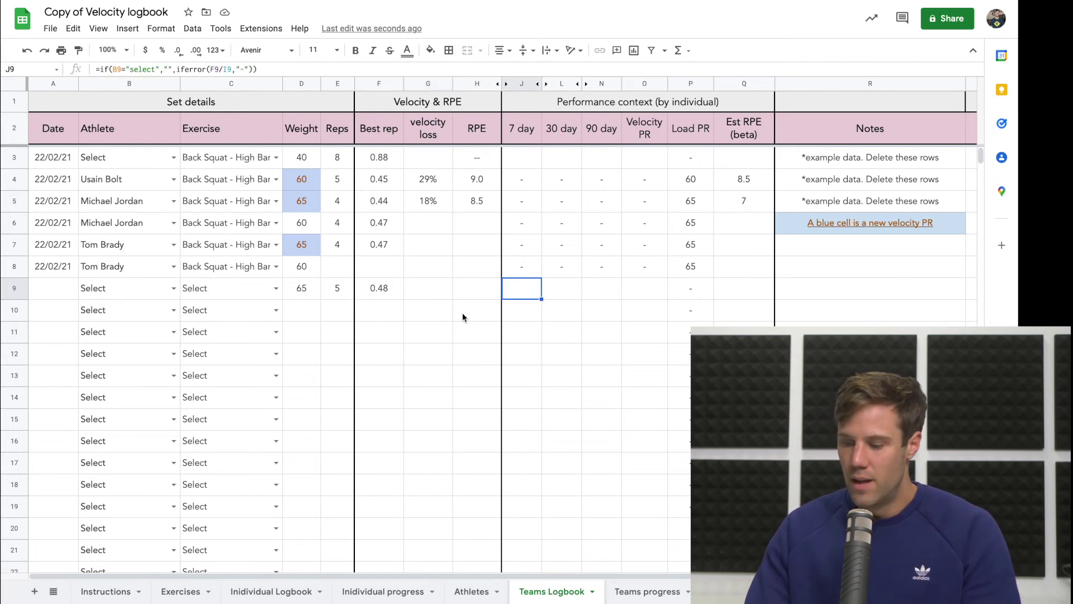
pyautogui.click(447, 360)
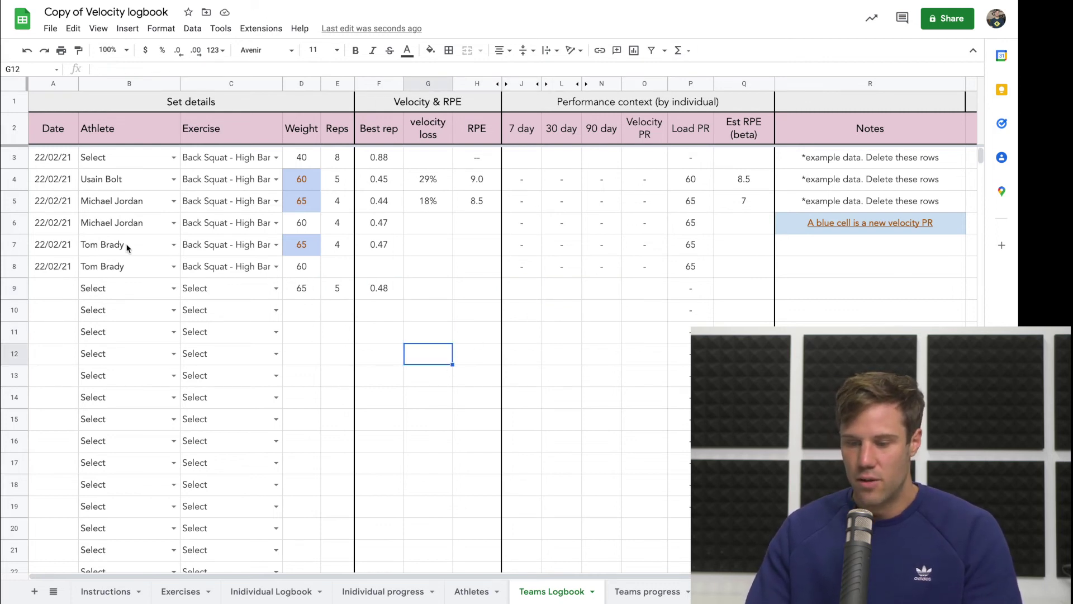
pyautogui.click(174, 266)
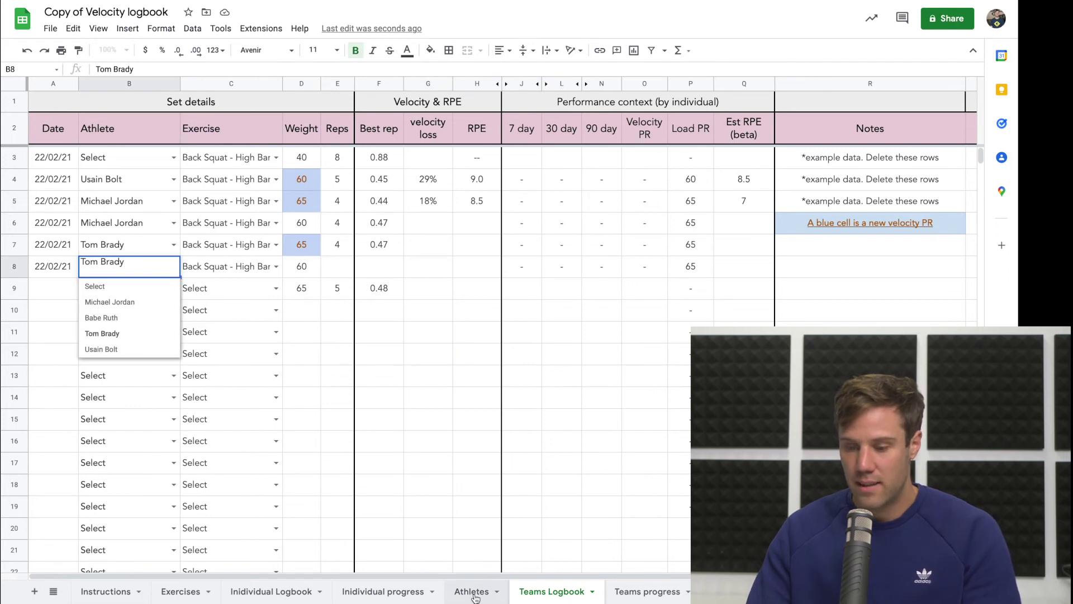
pyautogui.click(149, 485)
pyautogui.click(465, 590)
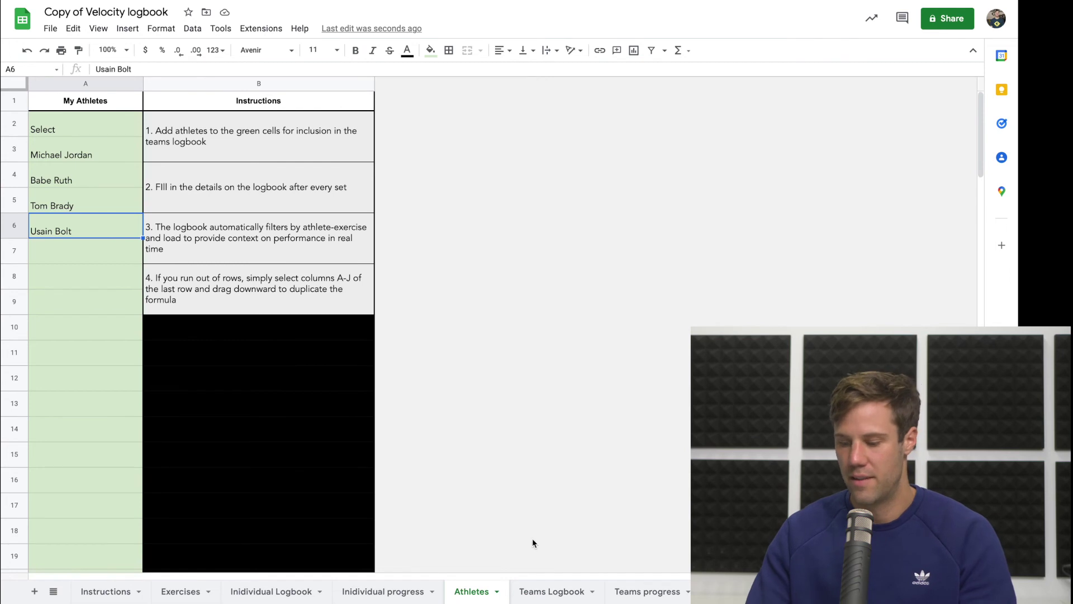
# Go via Teams Logbook to Teams progress and check the B3 athlete dropdown without changing it
pyautogui.click(557, 592)
pyautogui.click(657, 595)
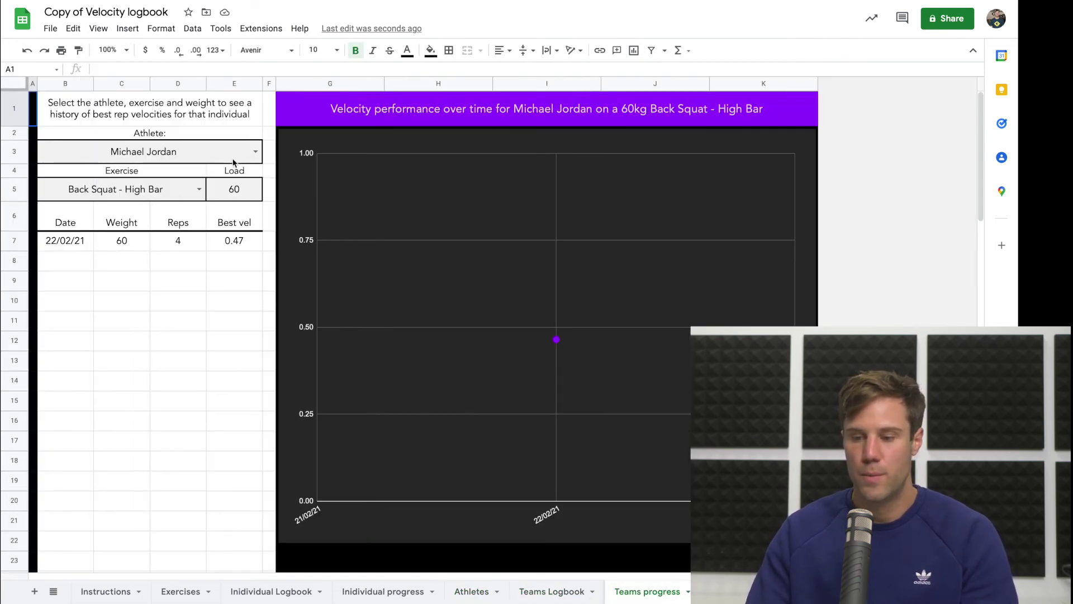
pyautogui.doubleClick(234, 161)
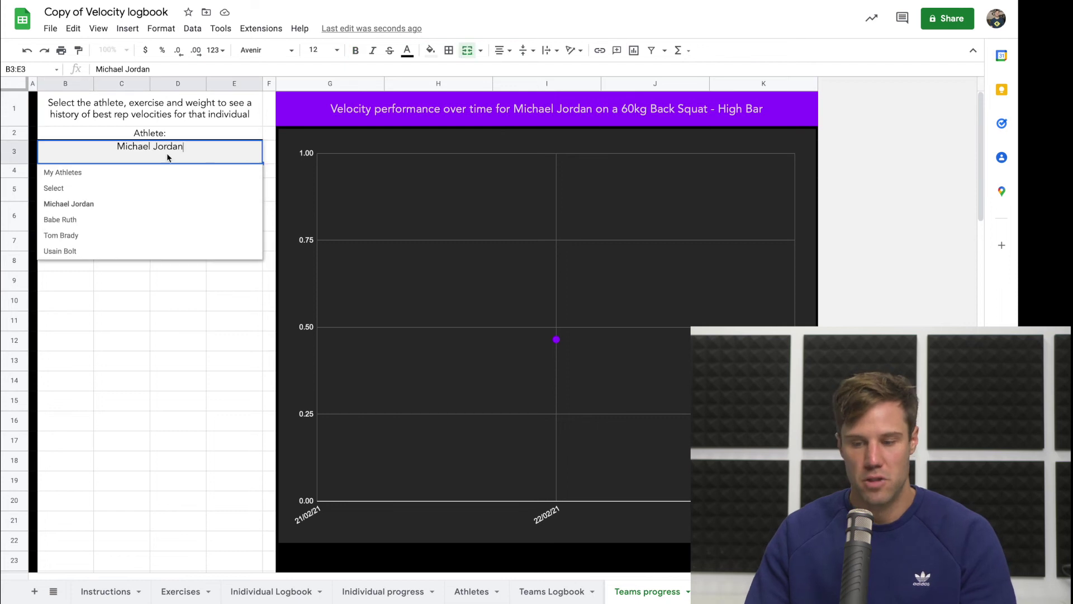
pyautogui.click(103, 307)
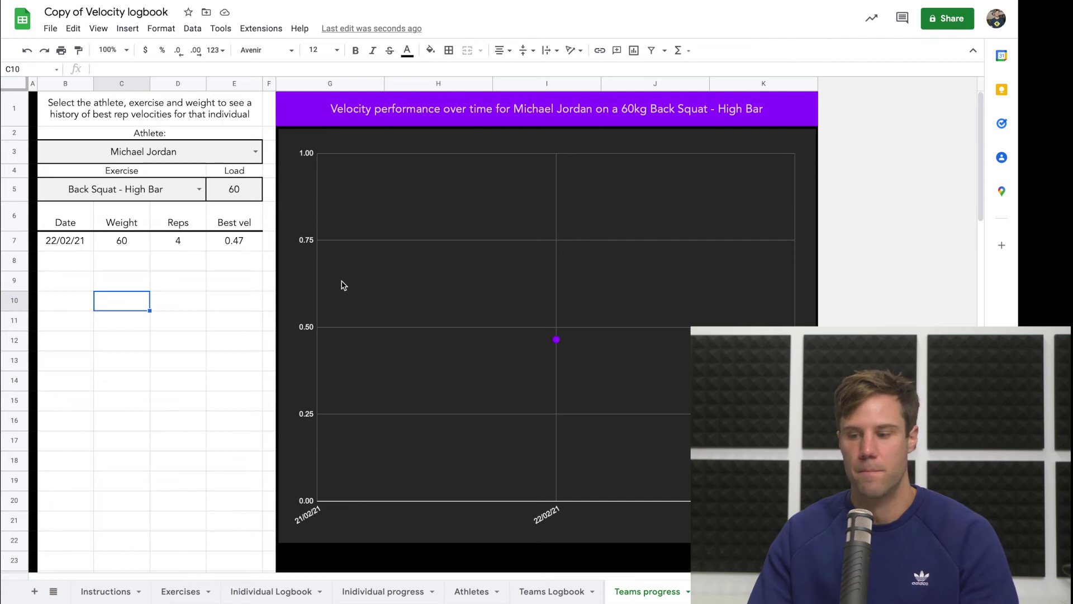
# Open Profiling tool via Profiling instructions, scroll through both profile charts, then select the Name cell
pyautogui.click(743, 591)
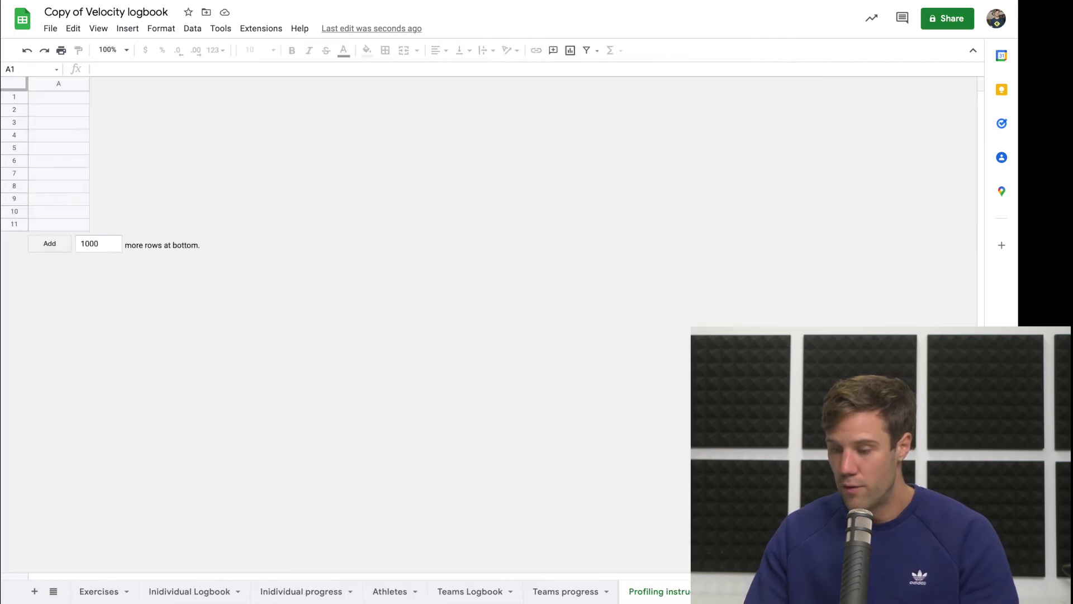
pyautogui.click(600, 592)
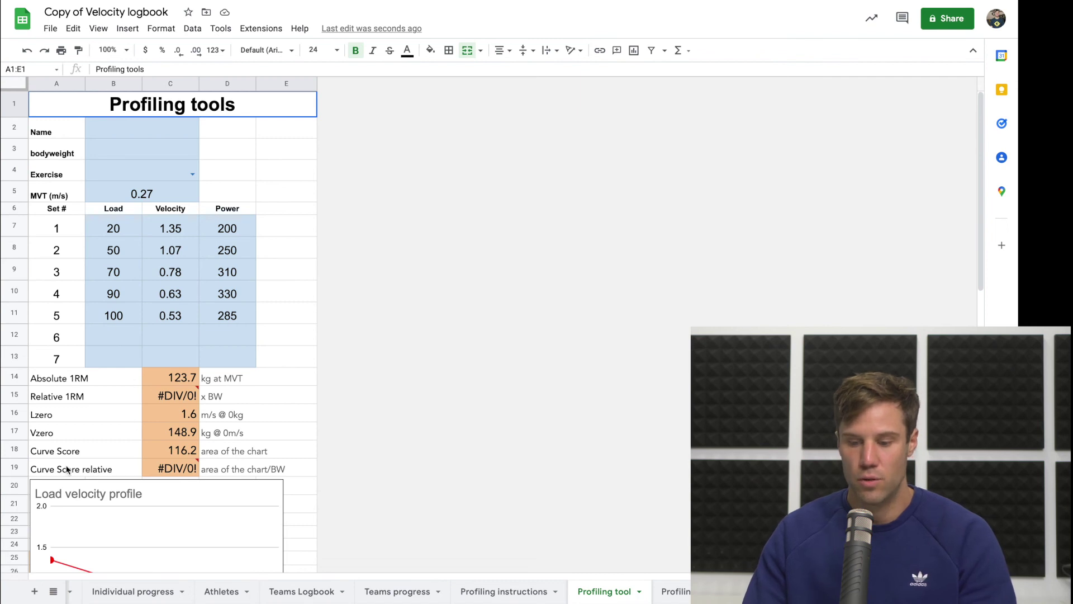
pyautogui.scroll(-9, 145, 442)
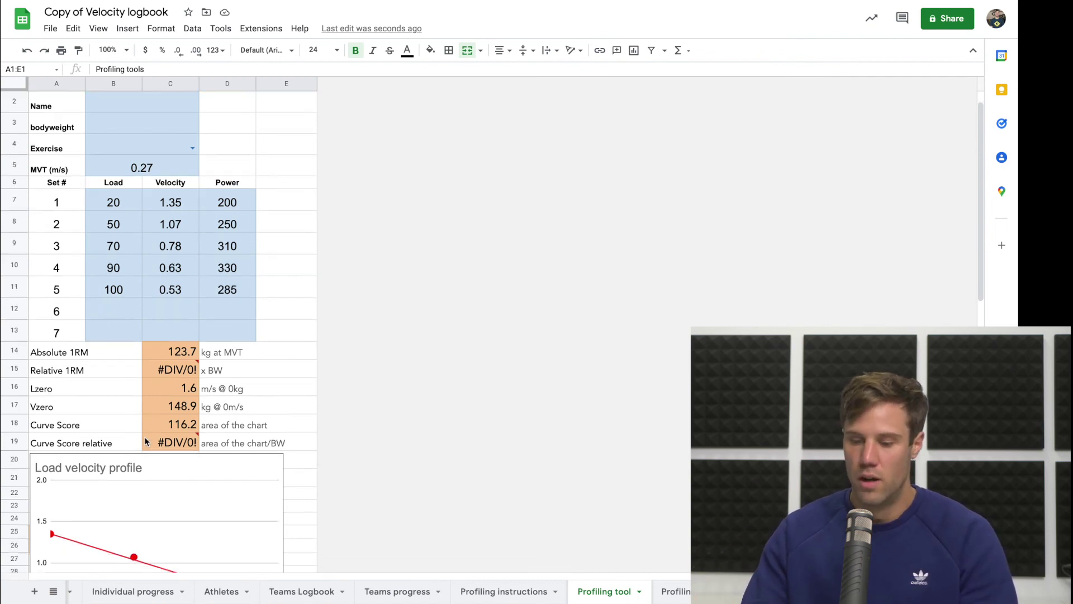
pyautogui.scroll(-5, 106, 413)
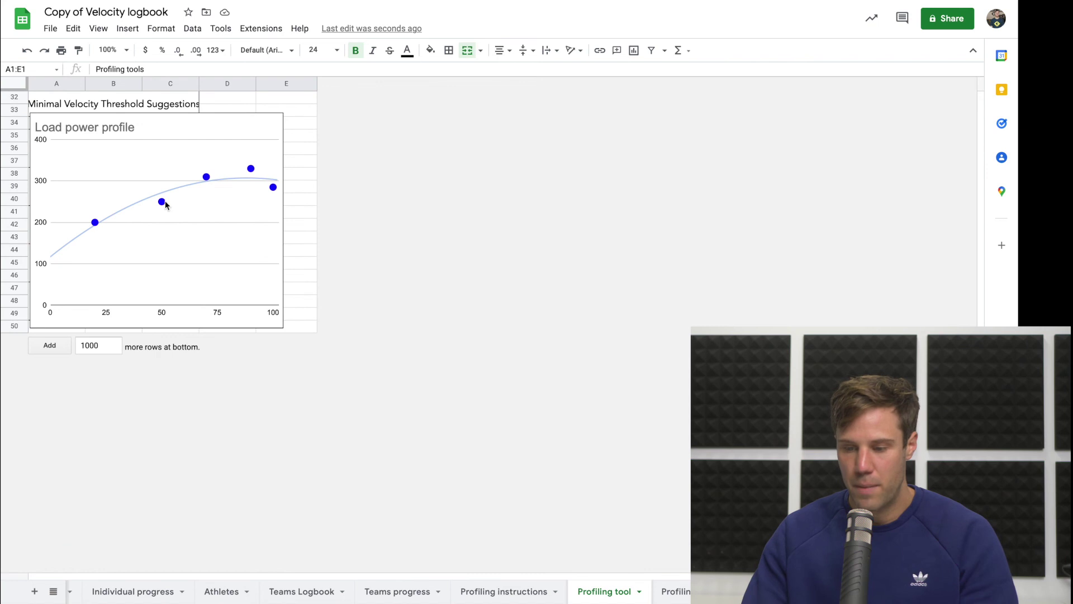
pyautogui.scroll(10, 284, 198)
pyautogui.scroll(3, 284, 198)
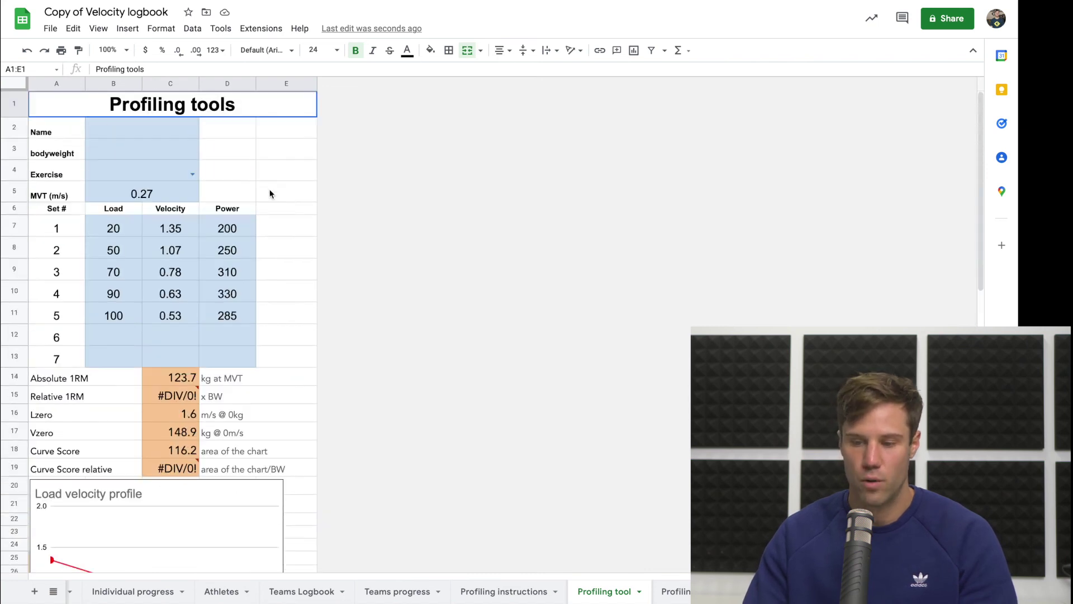
pyautogui.click(148, 133)
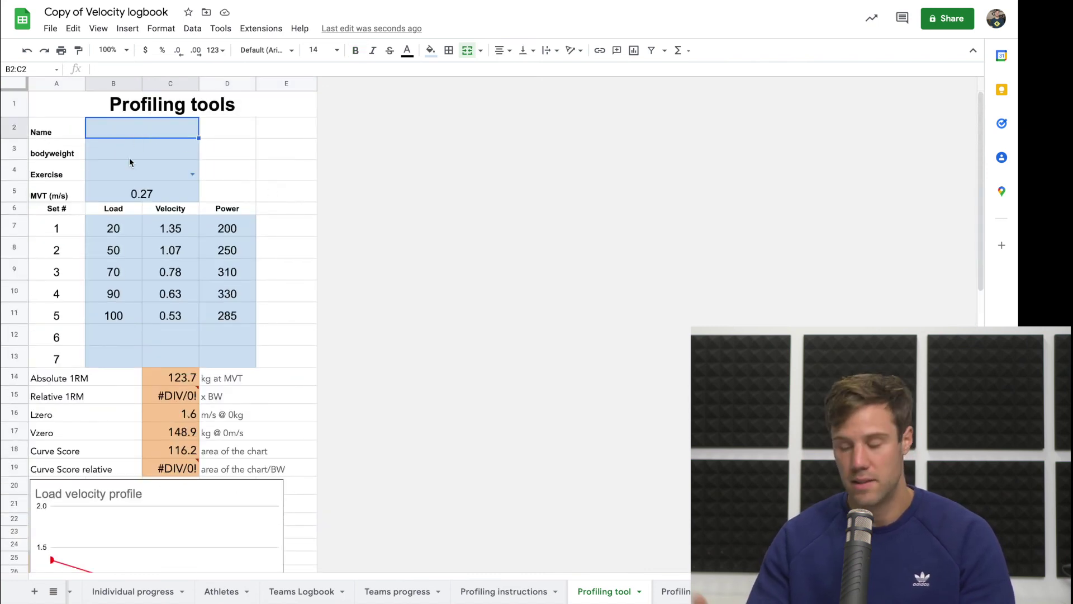
# On the last Profiling tab, inspect the Back Squat e1RM and curve score formulas, then return to Teams progress
pyautogui.click(673, 591)
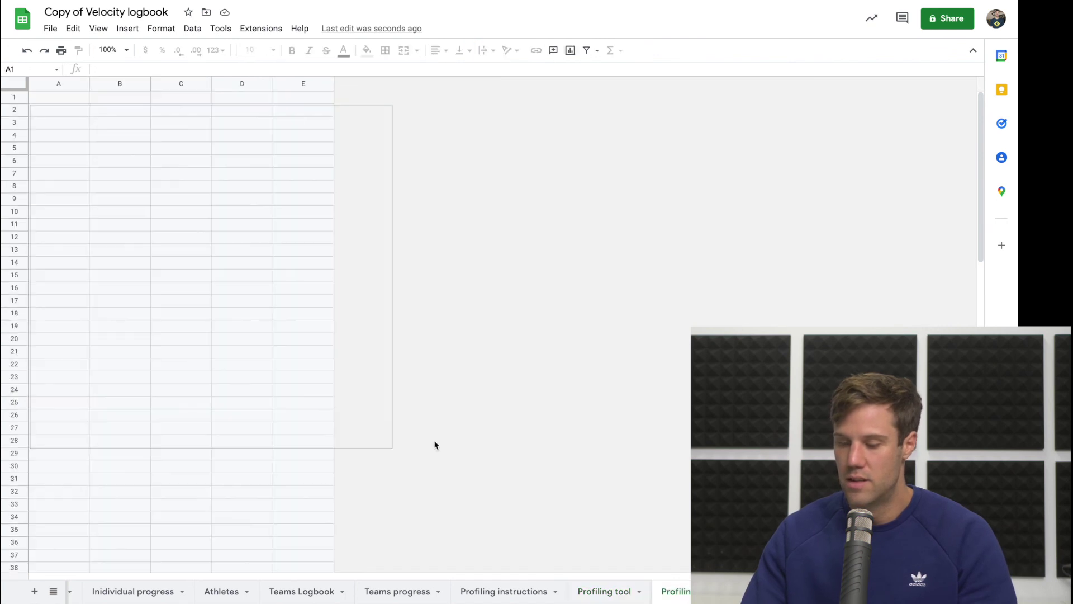
pyautogui.scroll(-5, 310, 408)
pyautogui.scroll(4, 281, 298)
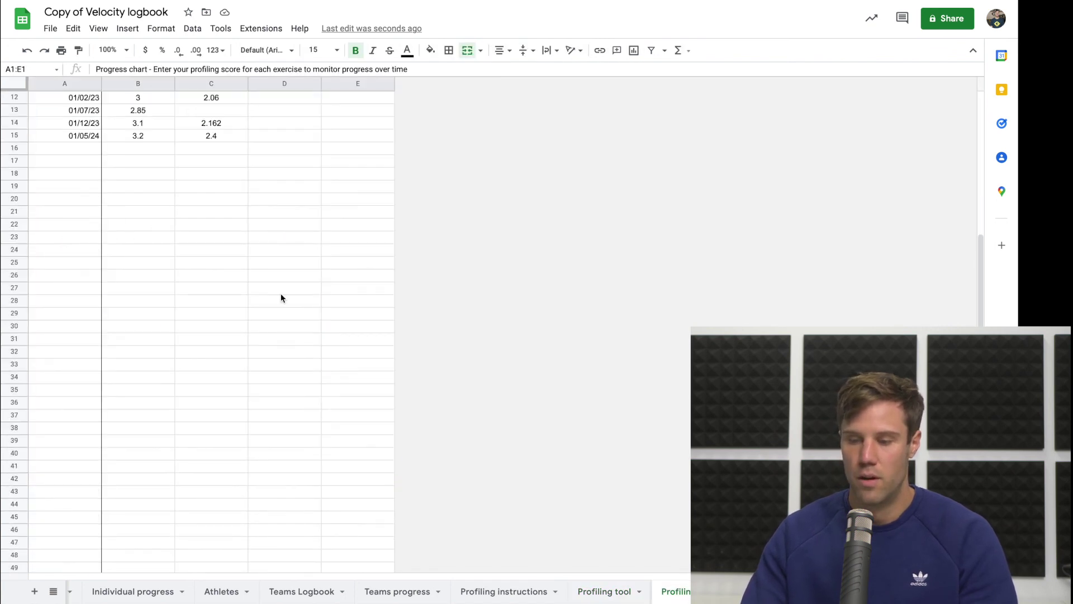
pyautogui.moveTo(149, 117); pyautogui.dragTo(144, 236)
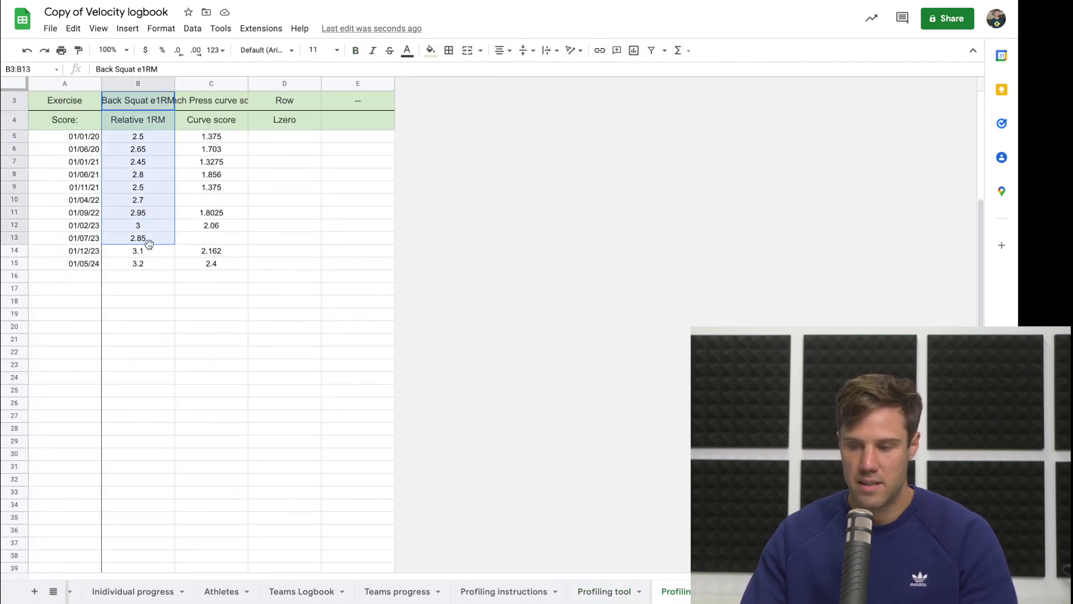
pyautogui.click(213, 227)
pyautogui.moveTo(73, 137); pyautogui.dragTo(213, 277)
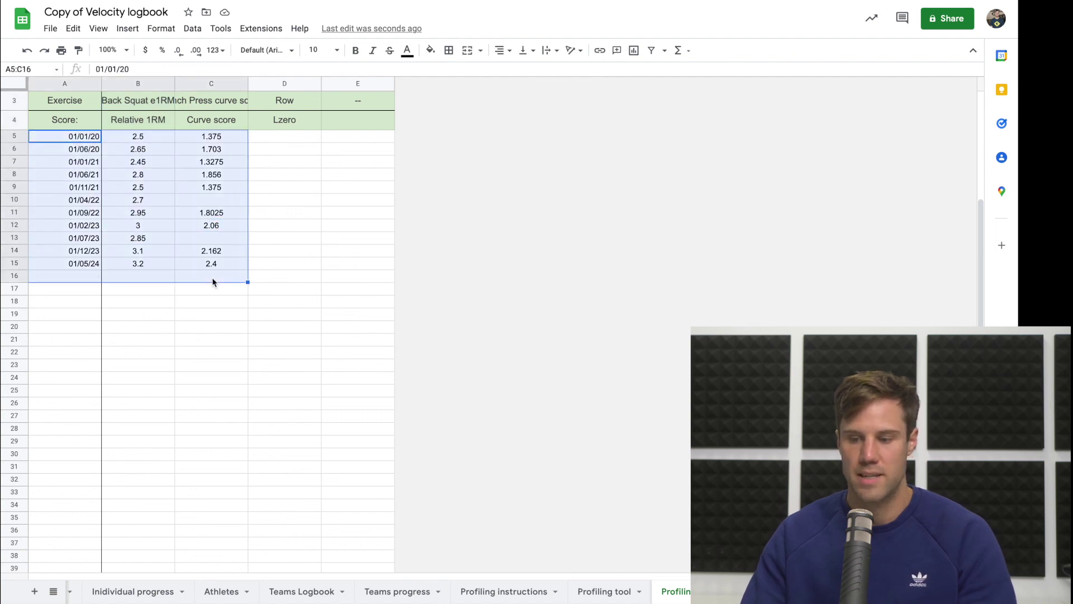
pyautogui.click(213, 277)
pyautogui.scroll(5, 212, 277)
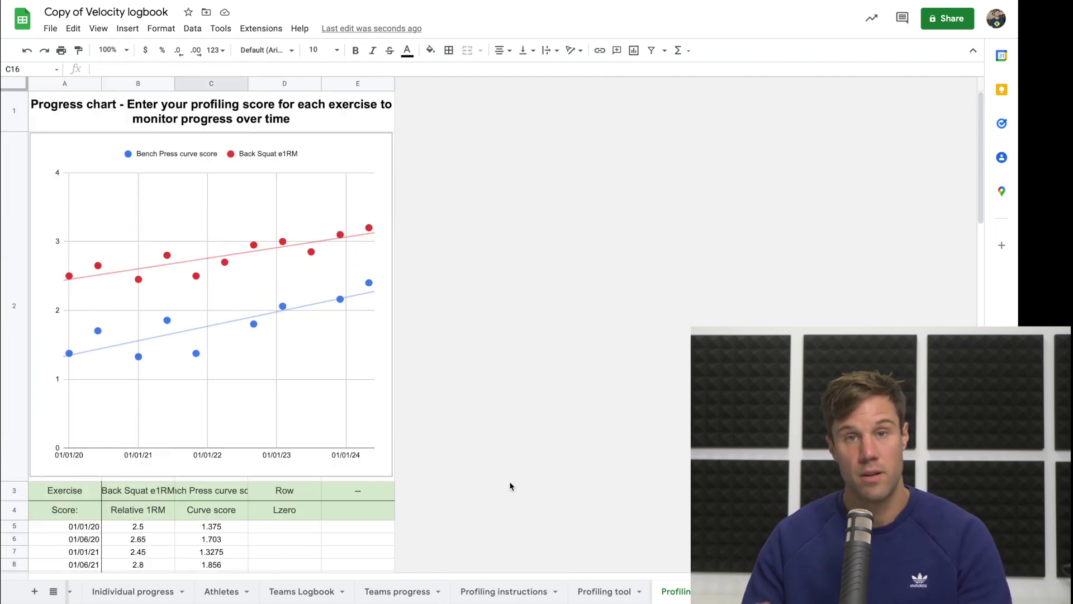
pyautogui.click(415, 592)
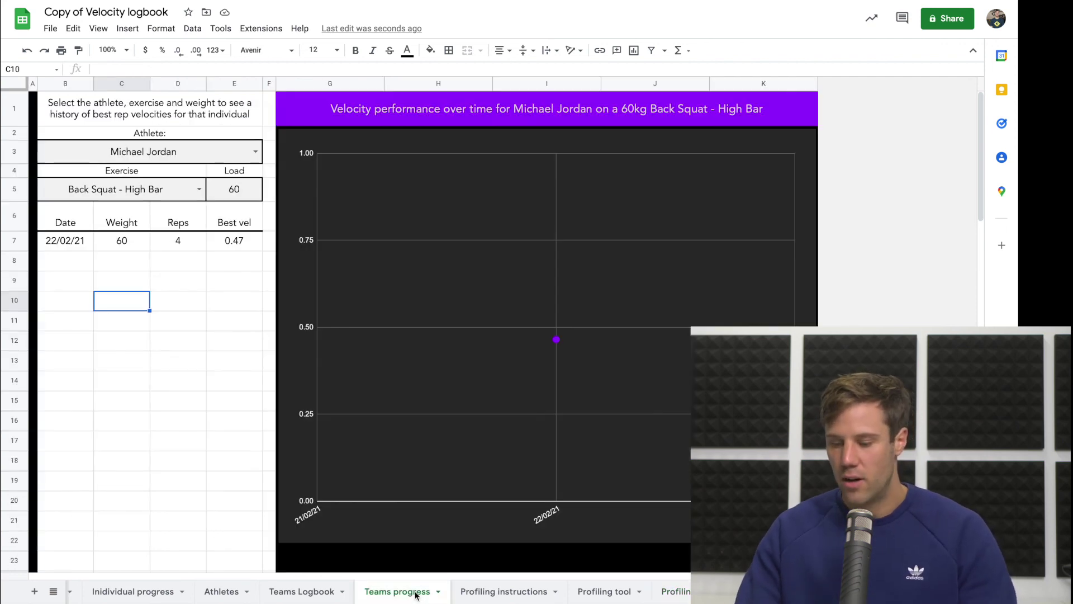
# Move from Teams Logbook through Athletes to the Instructions sheet and select the welcome text cell
pyautogui.click(316, 593)
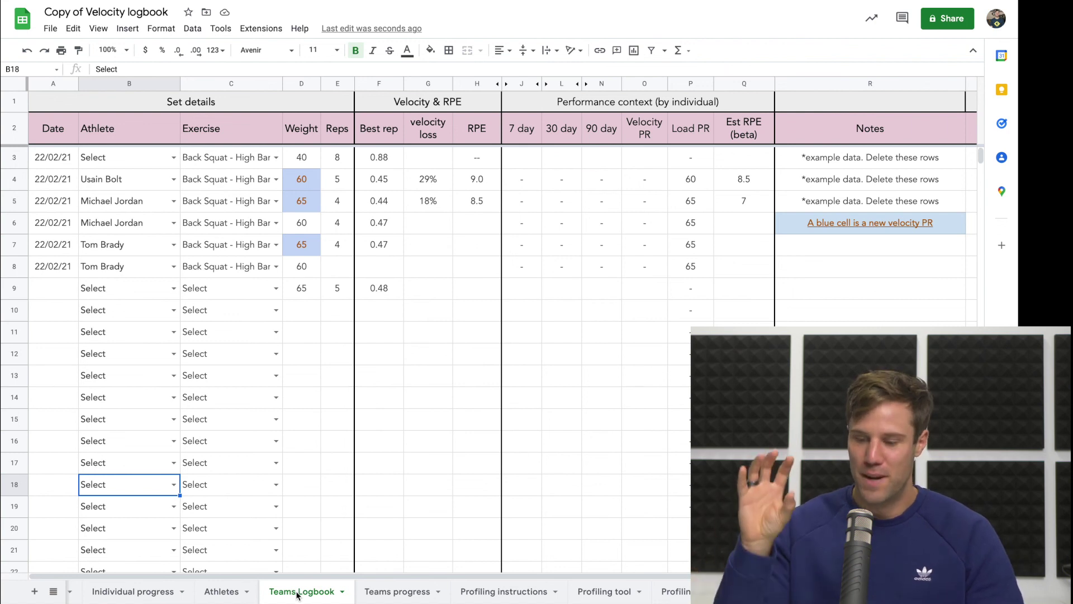
pyautogui.click(227, 592)
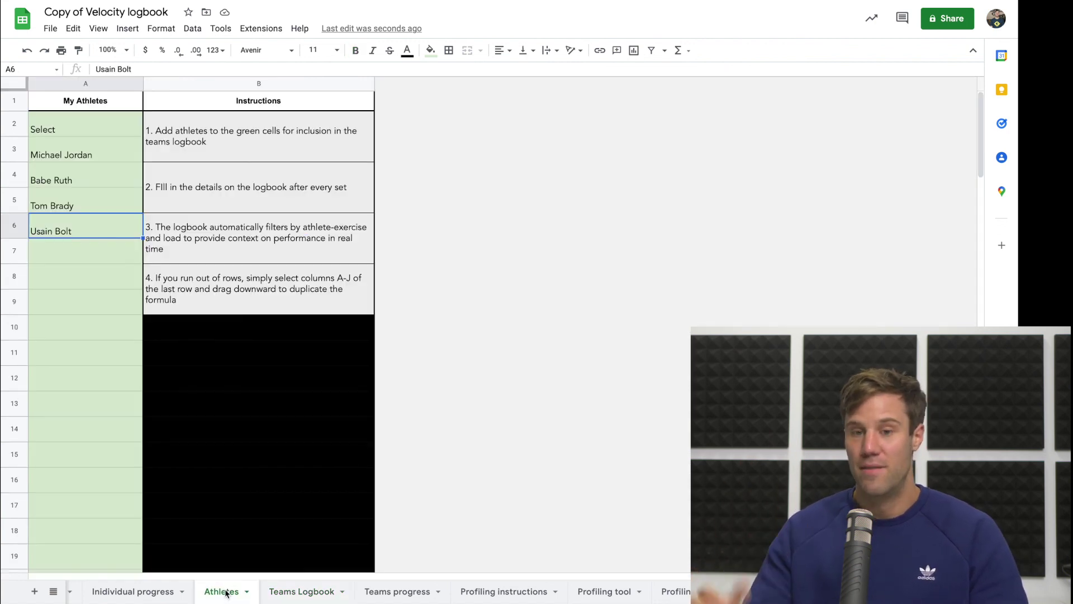
pyautogui.scroll(5, 218, 592)
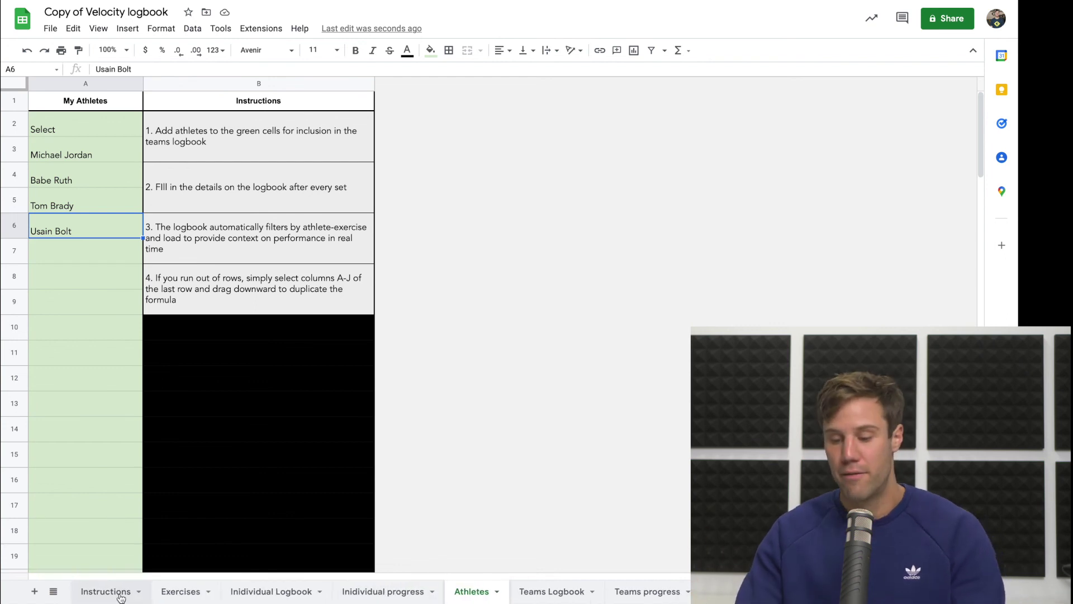
pyautogui.click(120, 595)
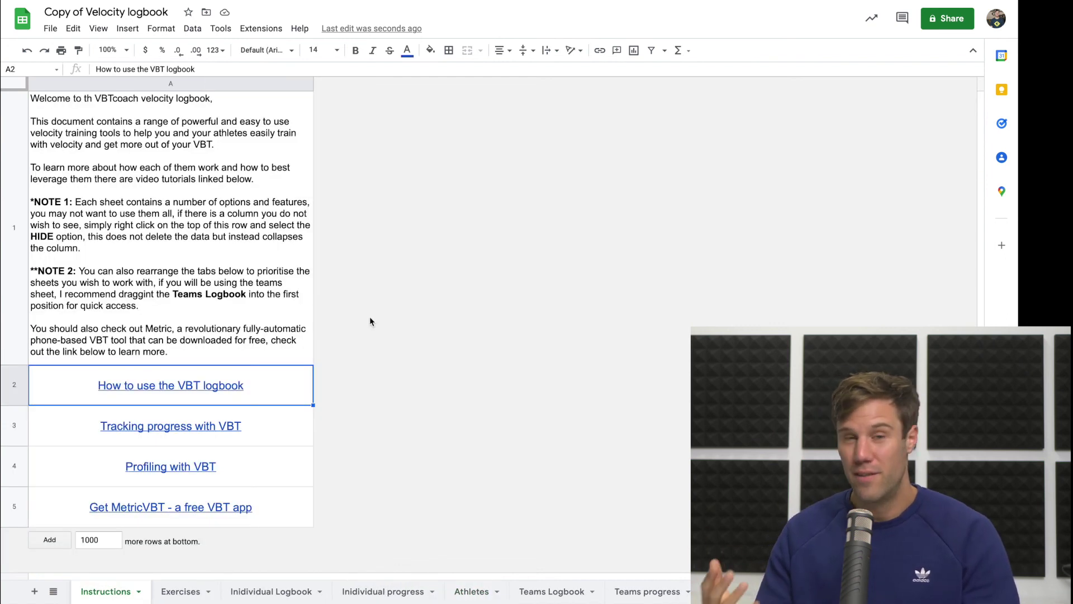
pyautogui.click(281, 309)
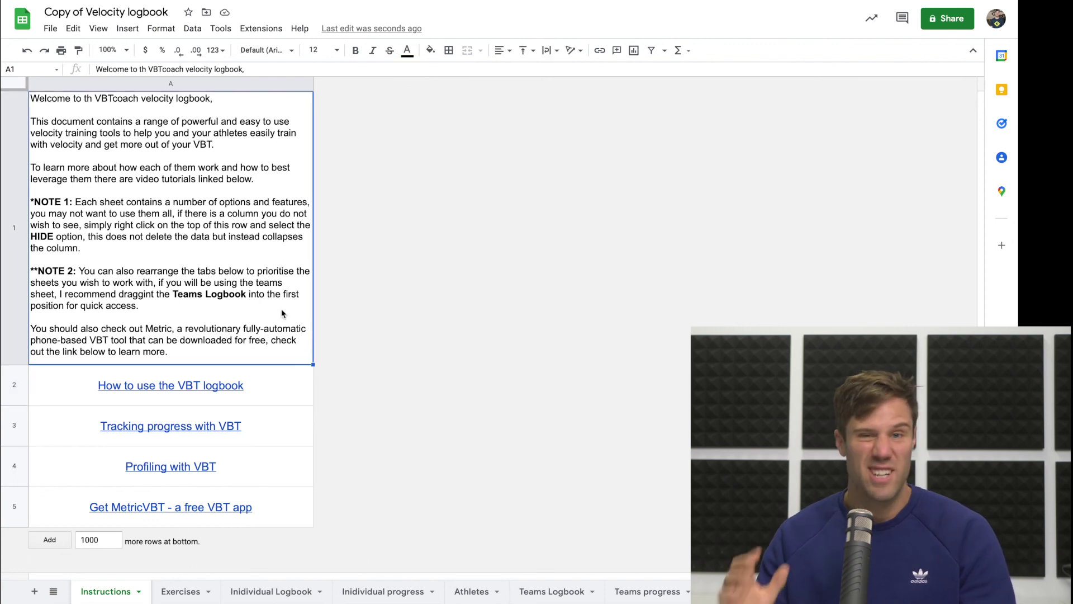